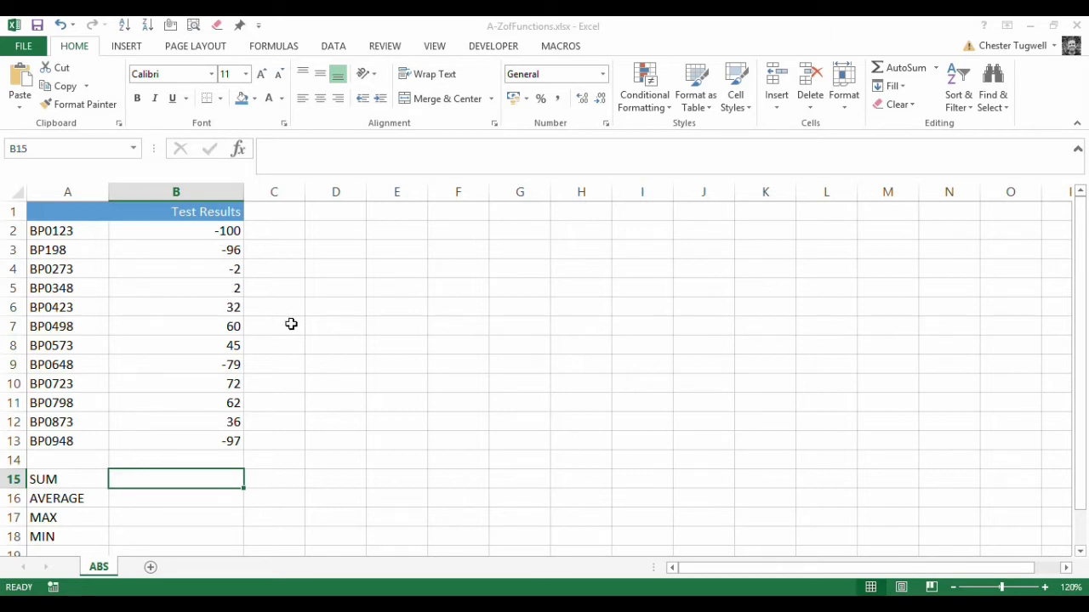
# Enter =SUM(B2:B13) in cell B15 to total the test results.
pyautogui.write('=sum(')
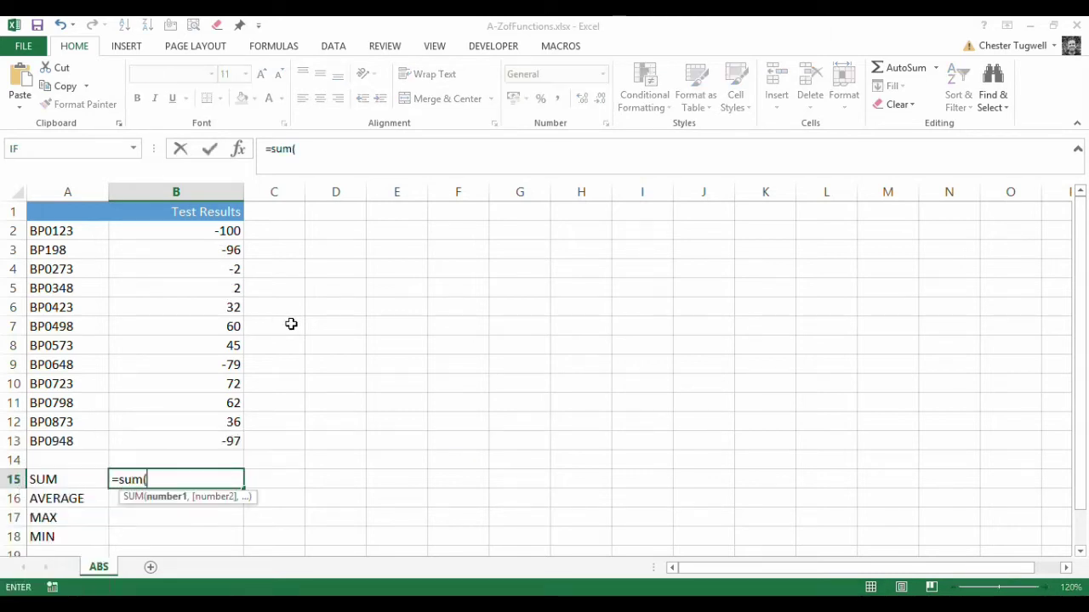
pyautogui.moveTo(238, 231); pyautogui.dragTo(233, 442)
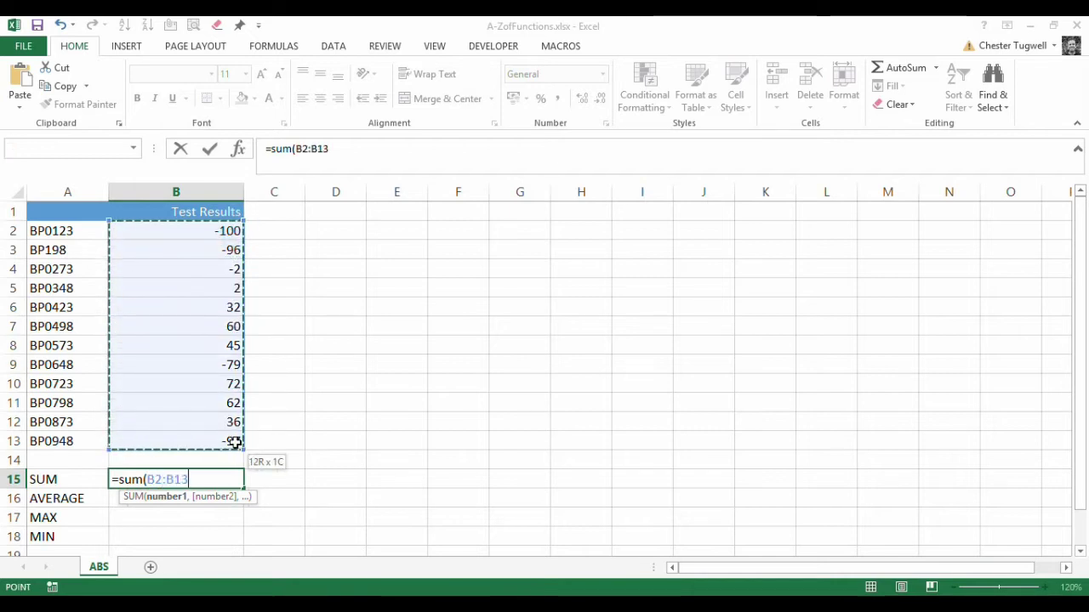
pyautogui.write(')')
pyautogui.press('Return')
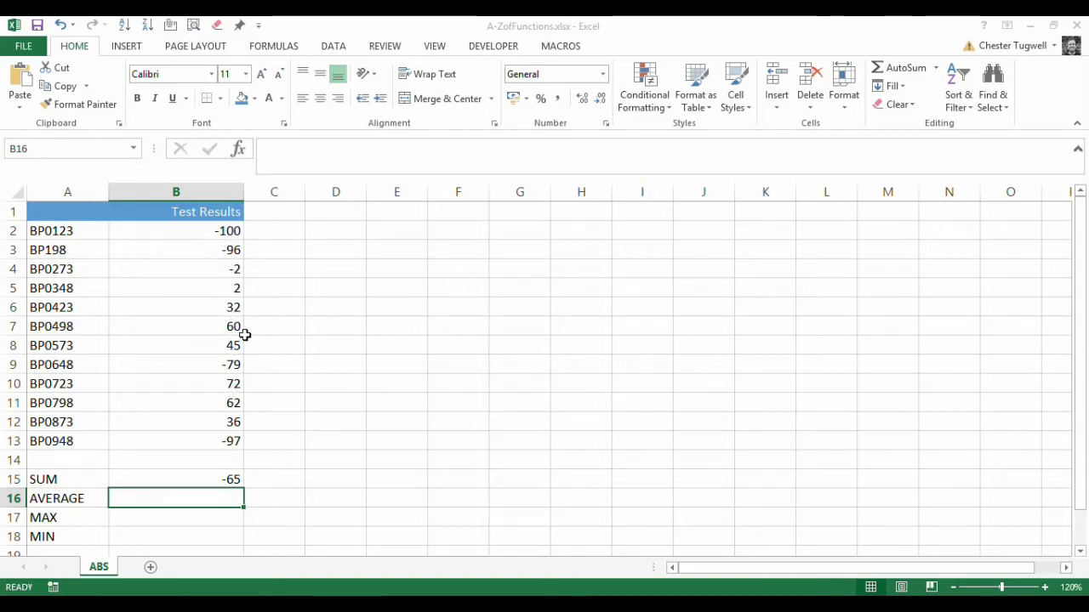
# Head column C with ABS and fill C2:C13 with the test results' absolute values, starting from =ABS(B2) in C2.
pyautogui.click(280, 212)
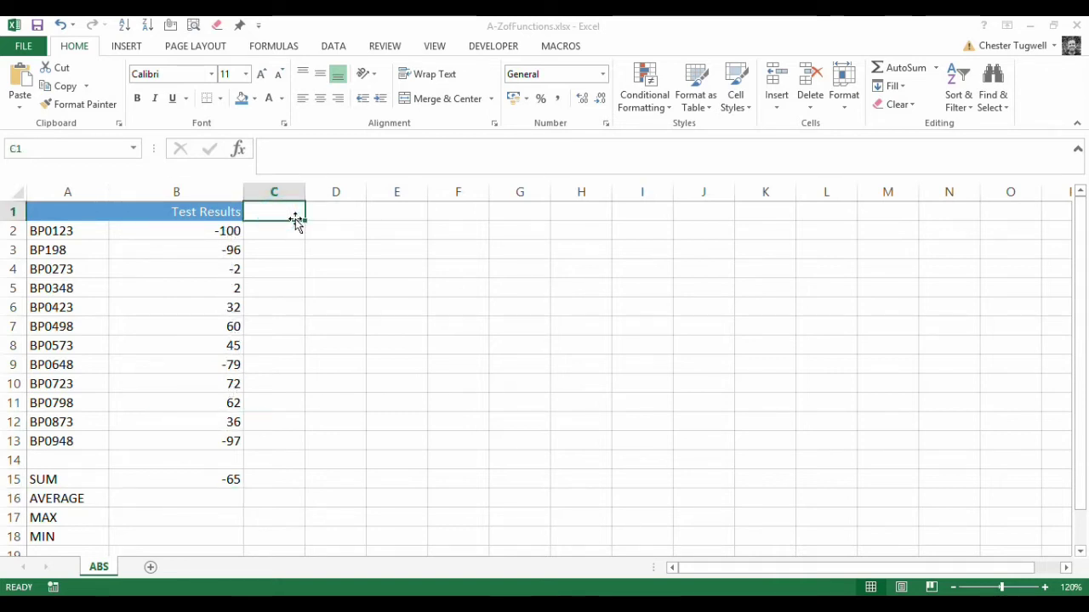
pyautogui.write('ABS')
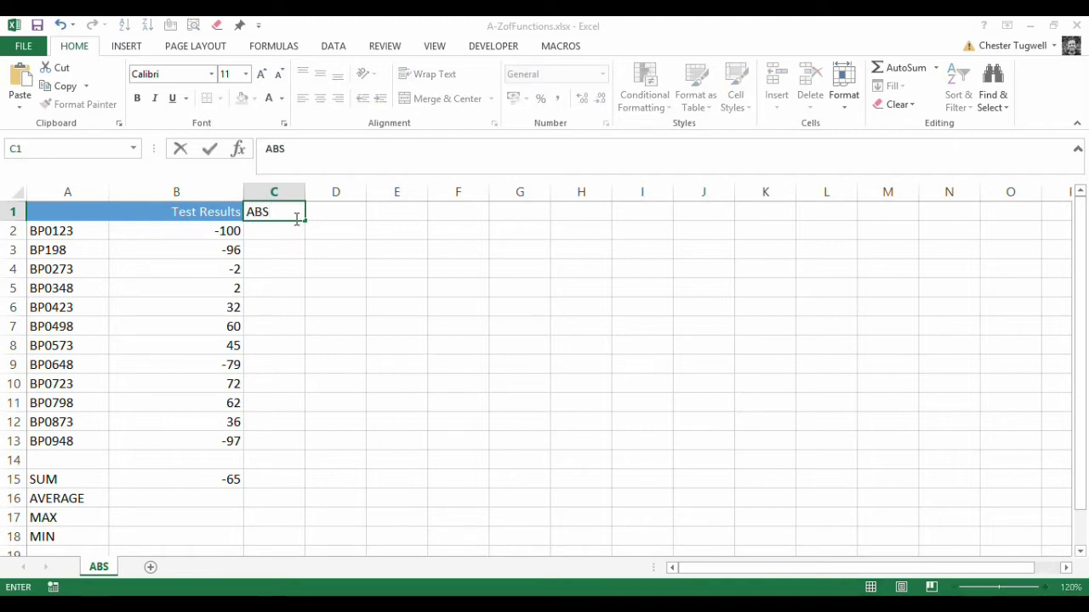
pyautogui.click(287, 235)
pyautogui.write('=')
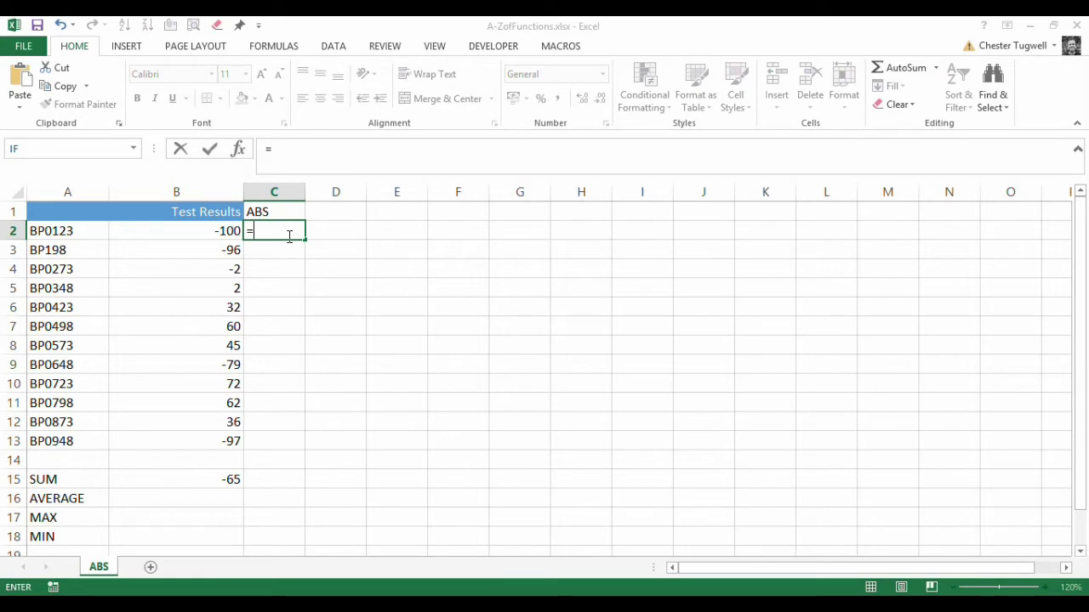
pyautogui.write('ab')
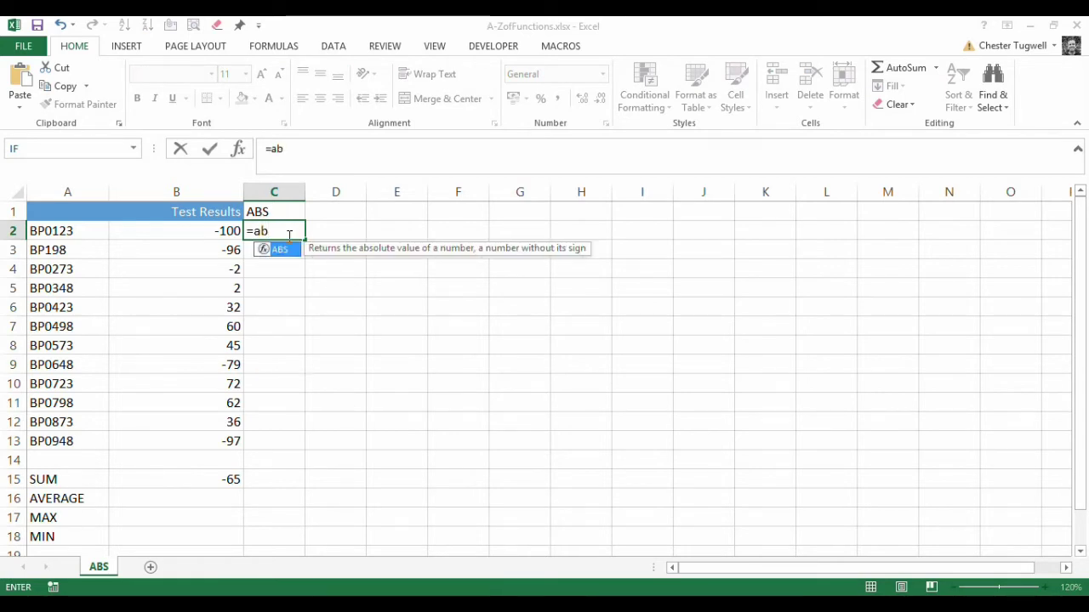
pyautogui.doubleClick(285, 249)
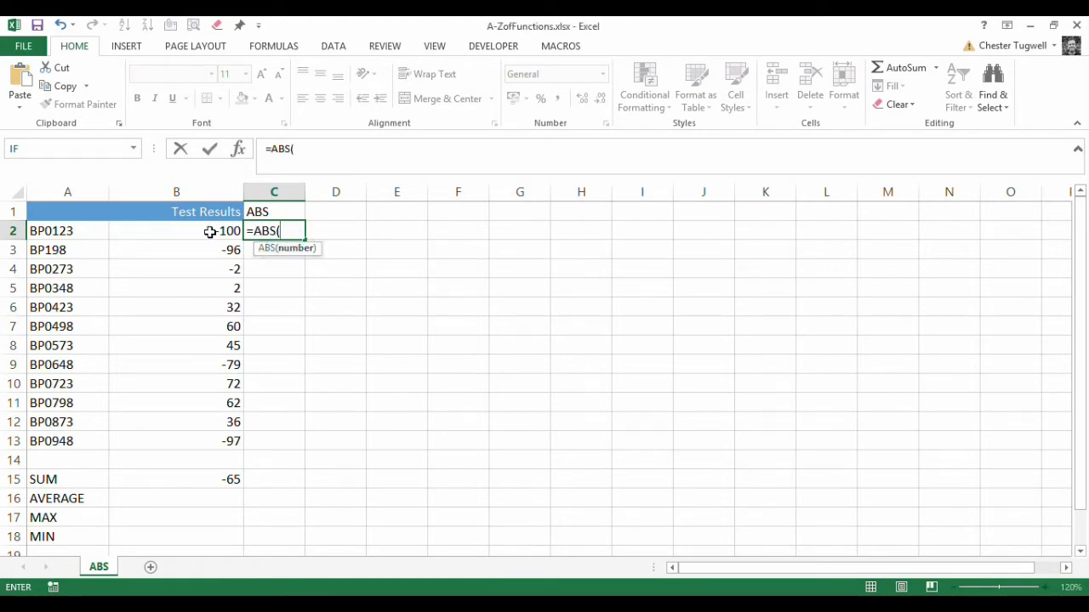
pyautogui.click(213, 228)
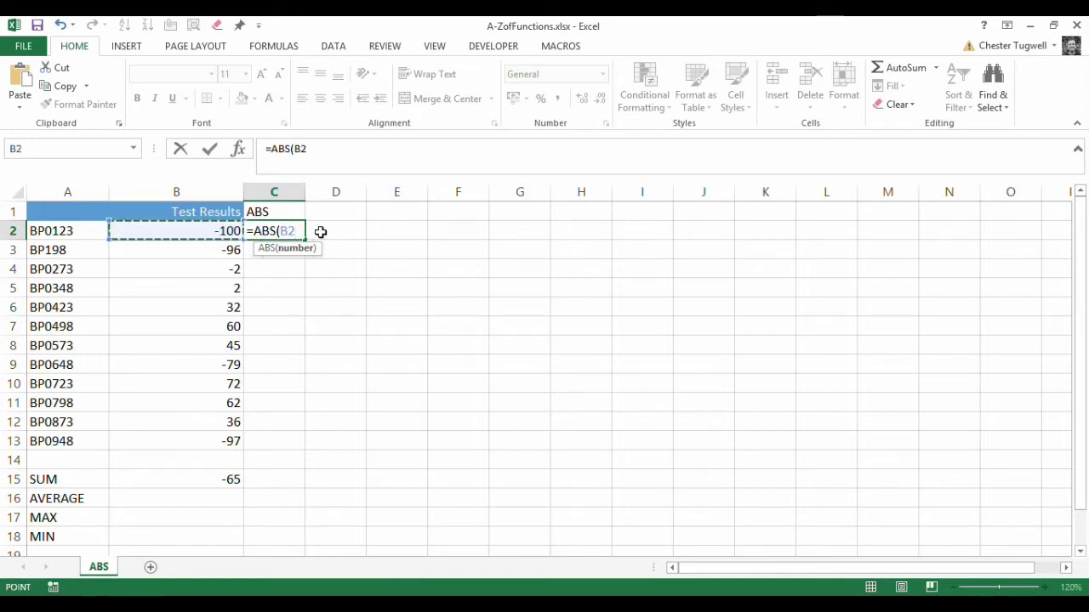
pyautogui.write(')')
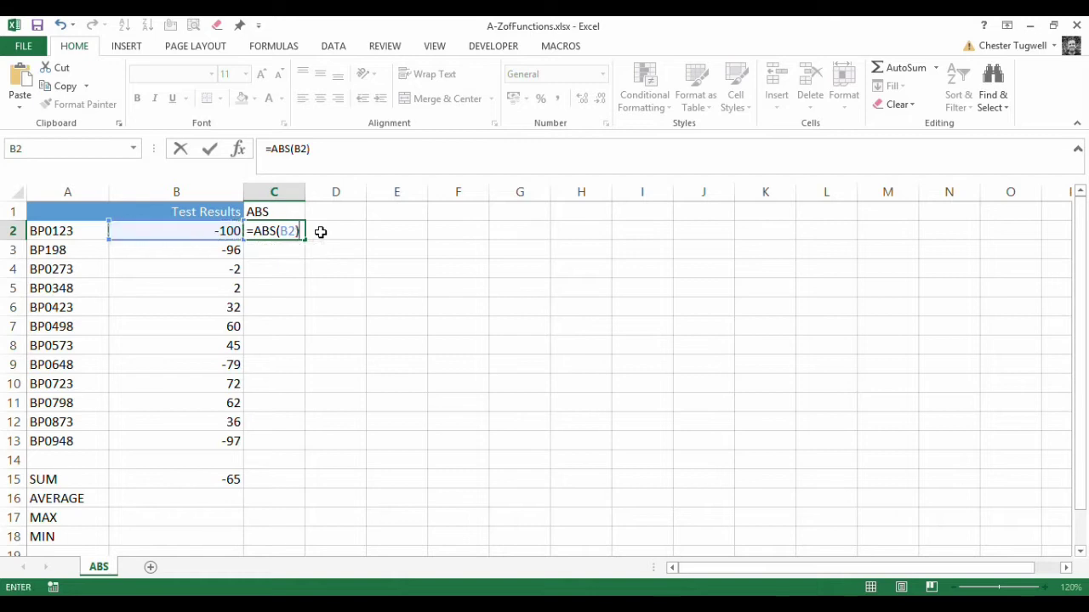
pyautogui.press('Return')
pyautogui.click(292, 231)
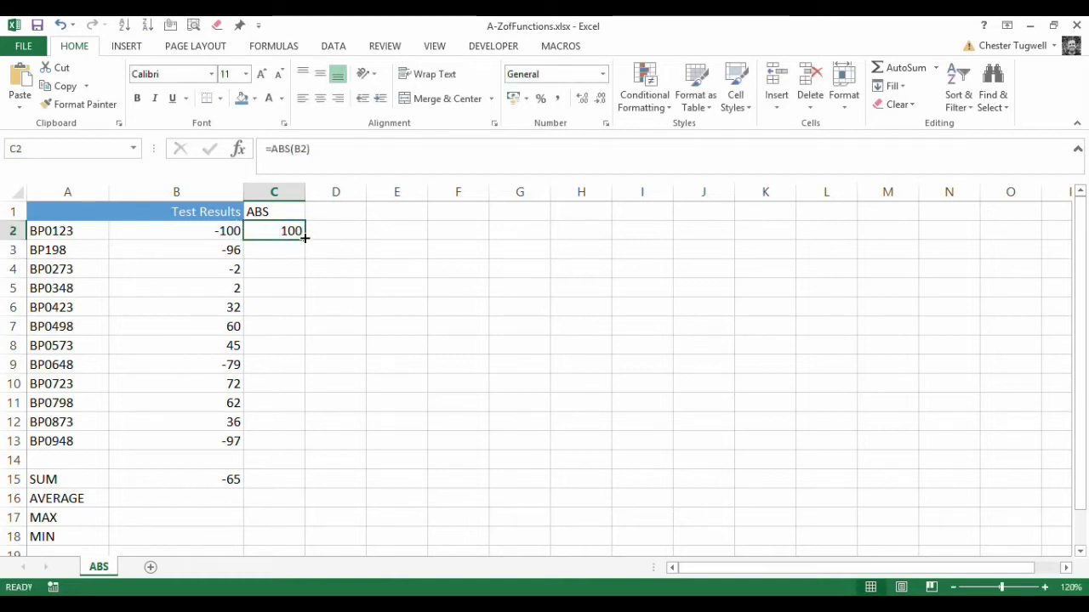
pyautogui.doubleClick(304, 238)
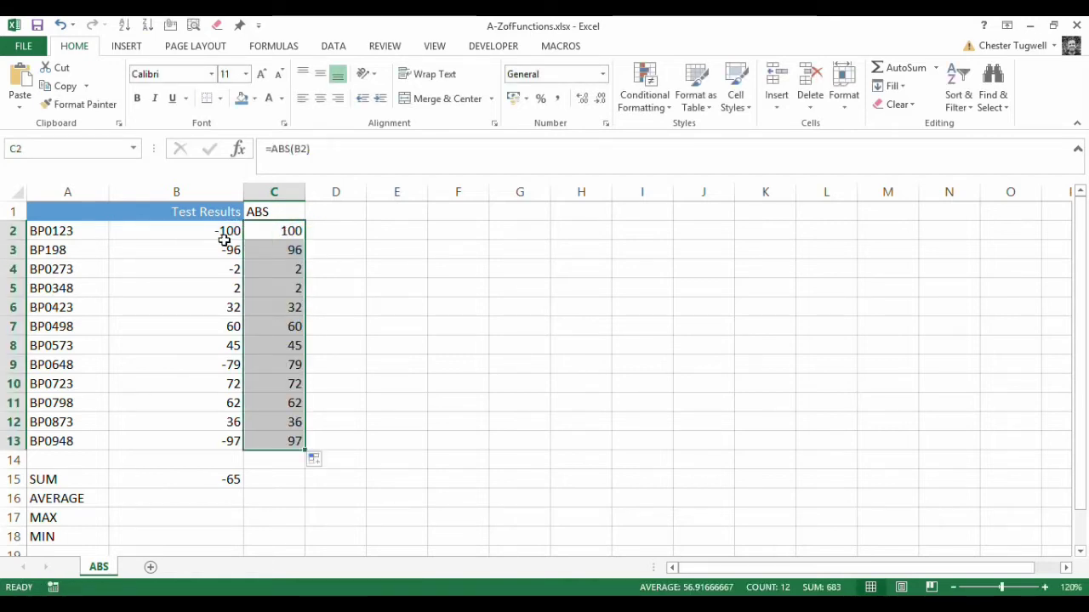
# Copy the SUM formula from B15 across to C15 to total the ABS column.
pyautogui.click(281, 482)
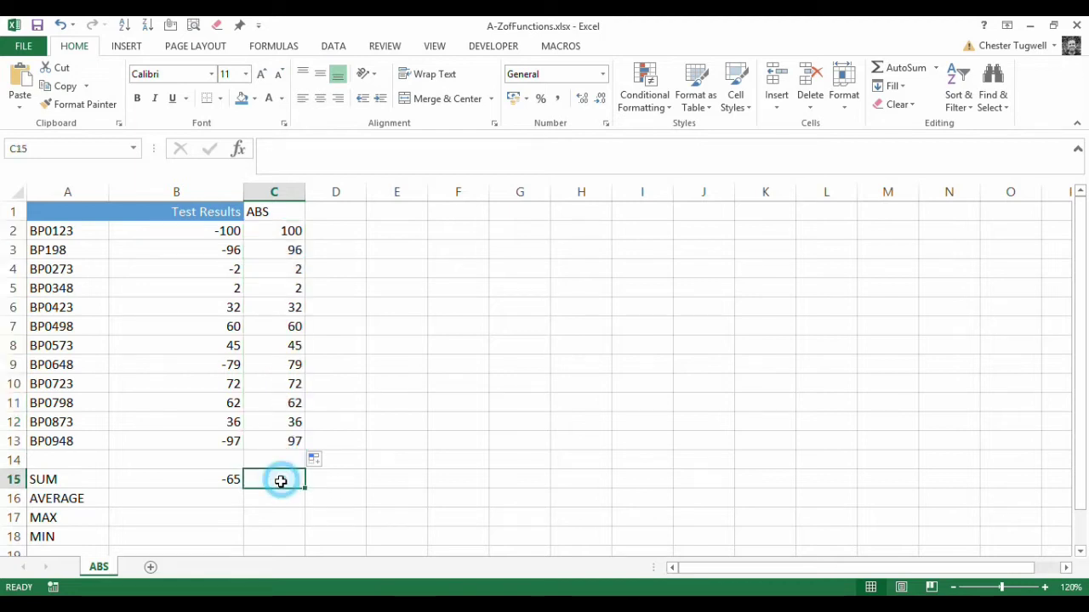
pyautogui.click(226, 481)
pyautogui.moveTo(244, 487); pyautogui.dragTo(290, 483)
pyautogui.click(341, 481)
pyautogui.click(270, 483)
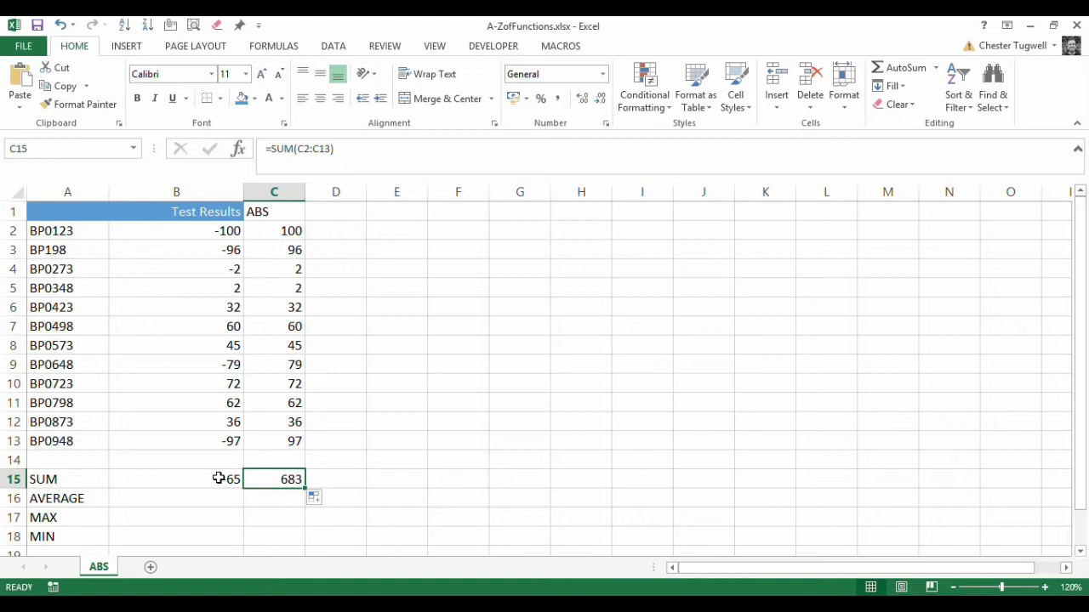
# Clear the contents of the ABS helper column in C1:C15.
pyautogui.moveTo(264, 213); pyautogui.dragTo(291, 473)
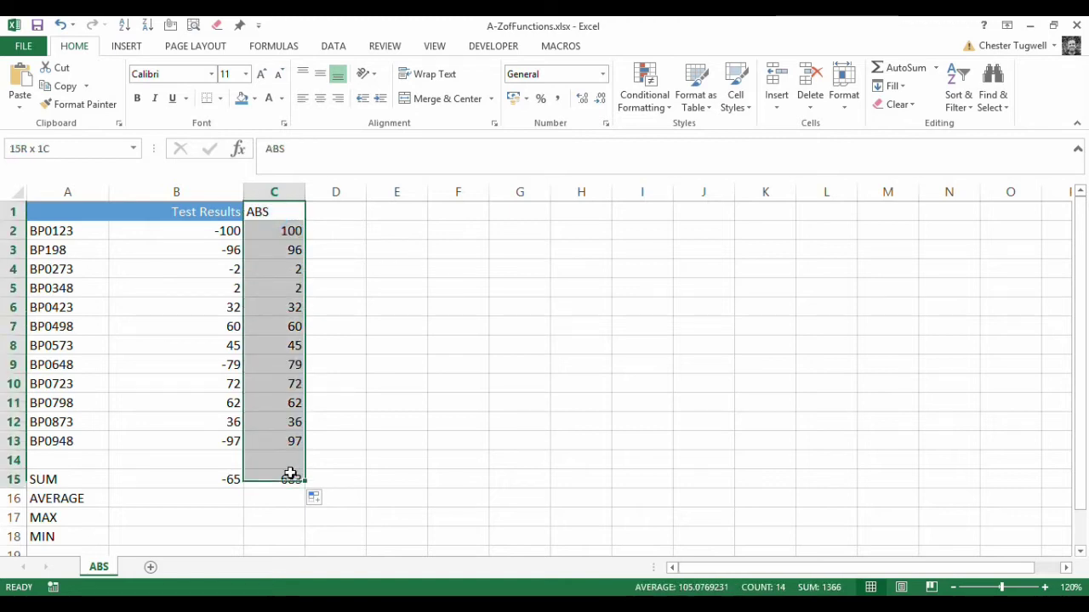
pyautogui.press('Delete')
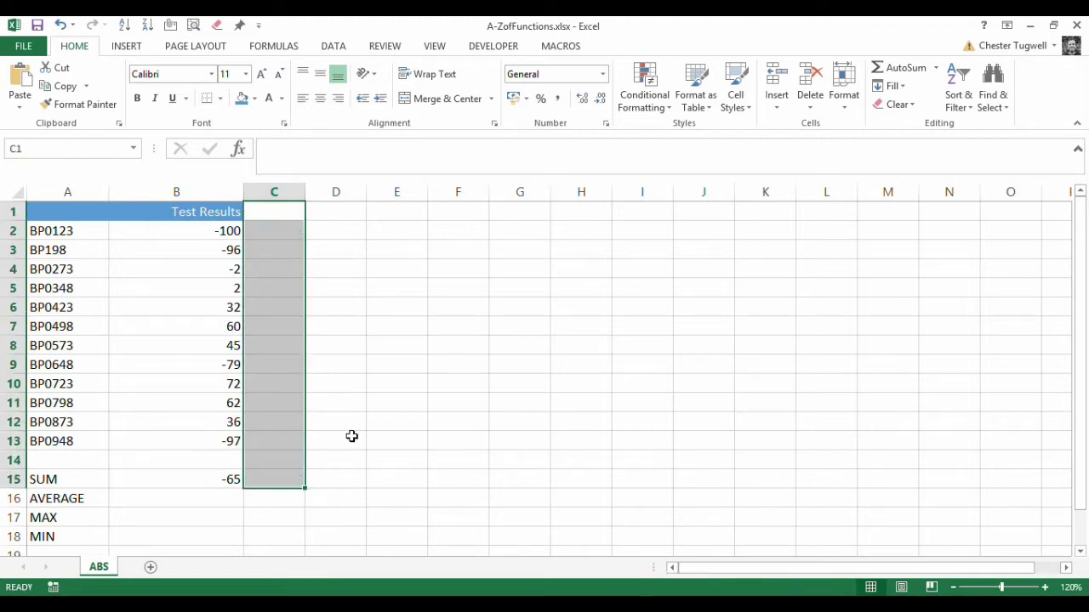
# Nest ABS inside the total in B15 so the formula is =SUM(ABS(B2:B13)).
pyautogui.click(234, 473)
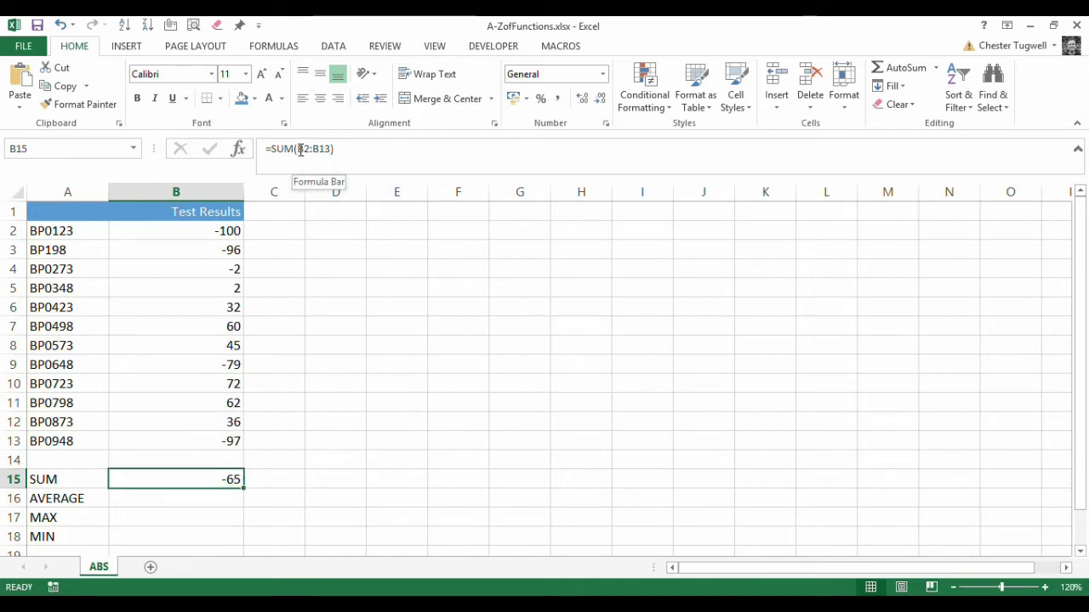
pyautogui.doubleClick(201, 479)
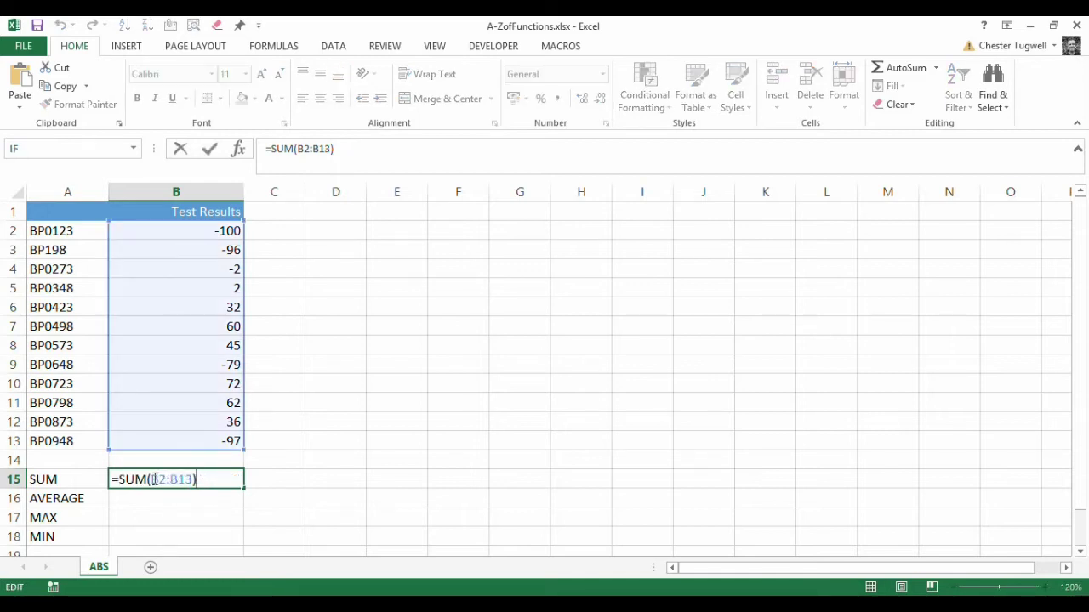
pyautogui.click(152, 479)
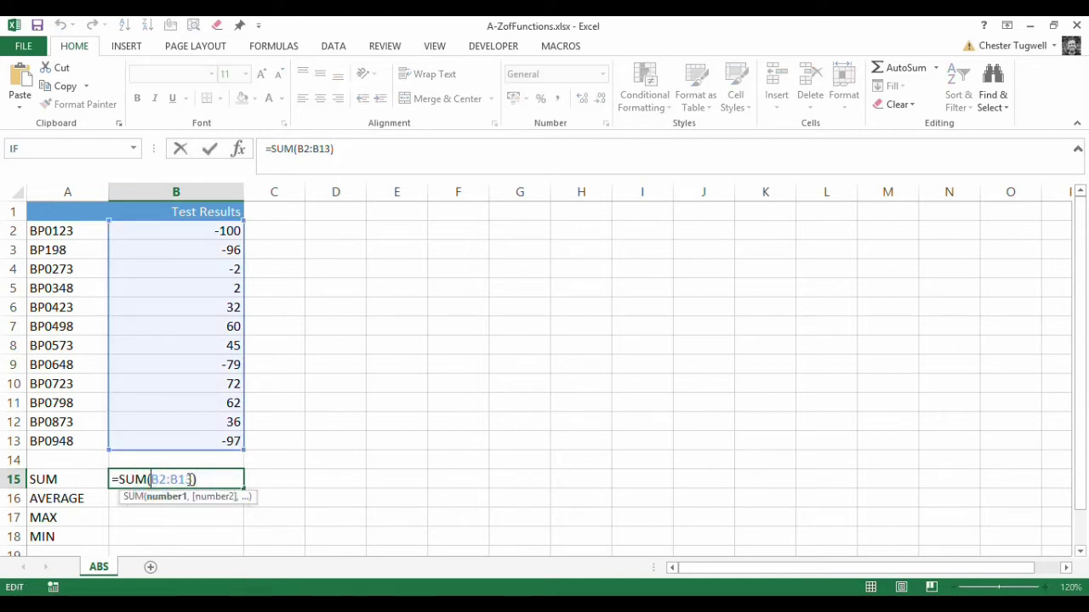
pyautogui.write('abs')
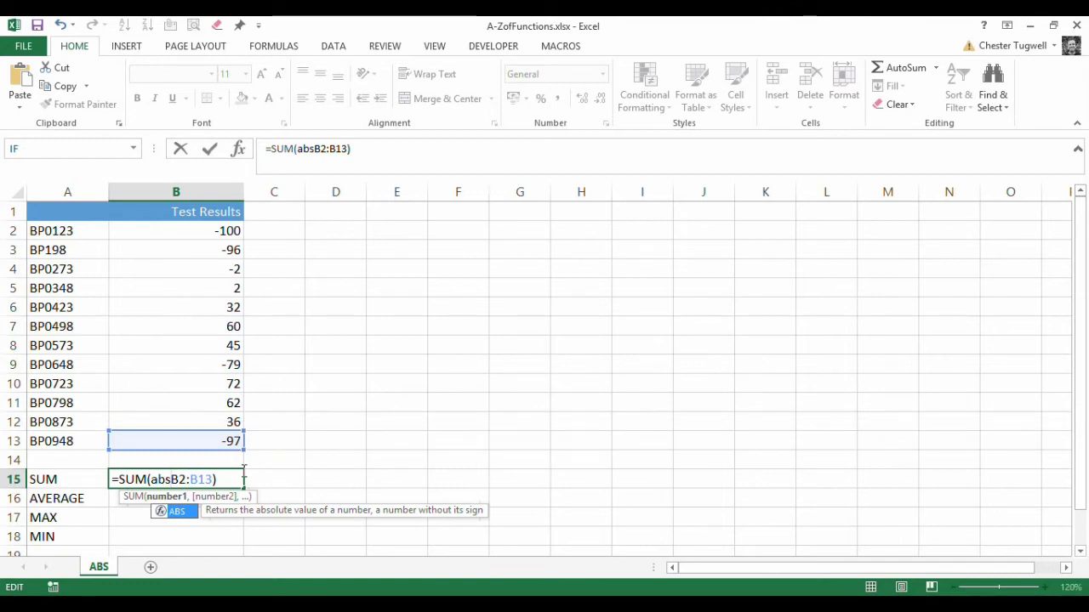
pyautogui.write('(')
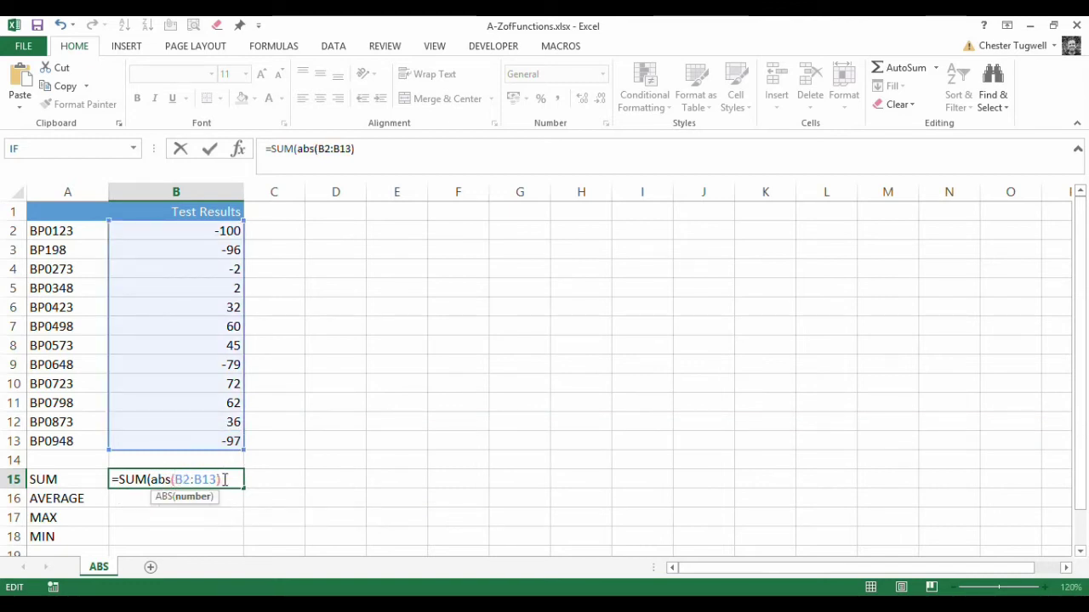
pyautogui.click(225, 480)
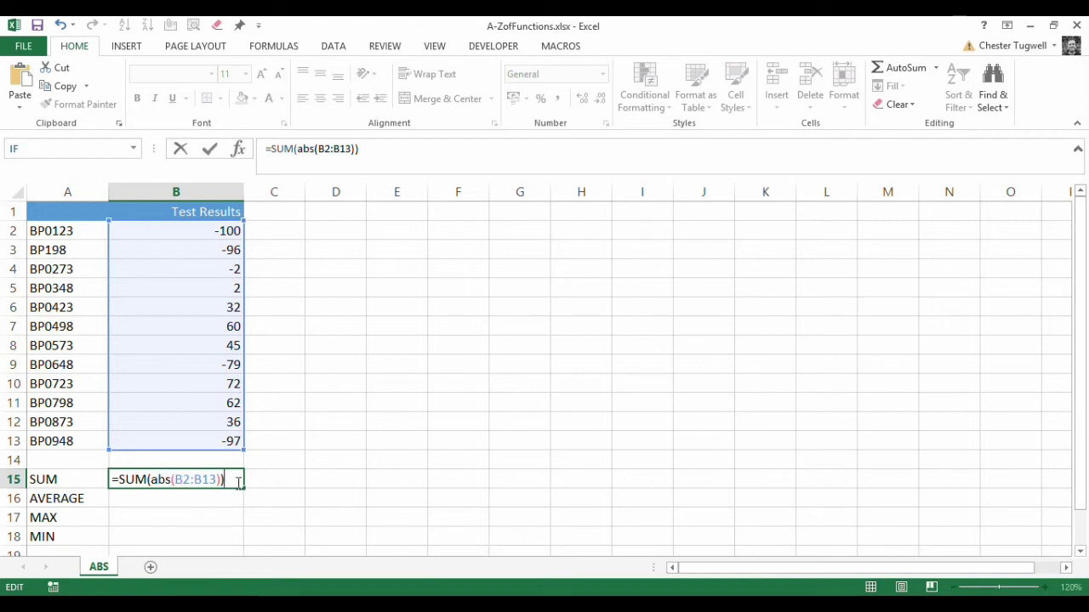
pyautogui.press('Return')
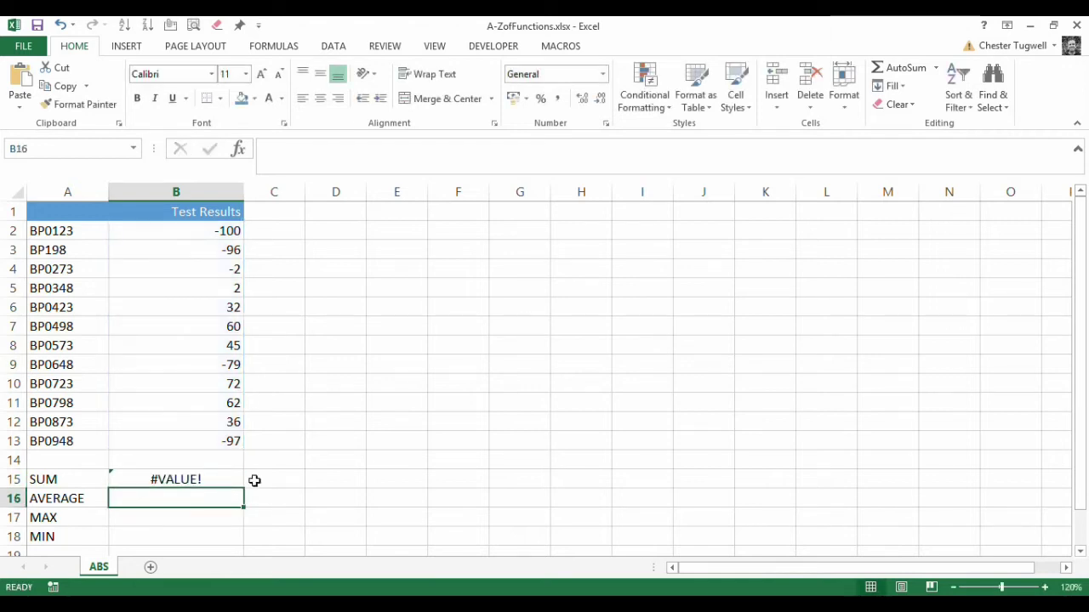
# Re-enter the =SUM(ABS(B2:B13)) formula in B15 as an array formula.
pyautogui.click(211, 478)
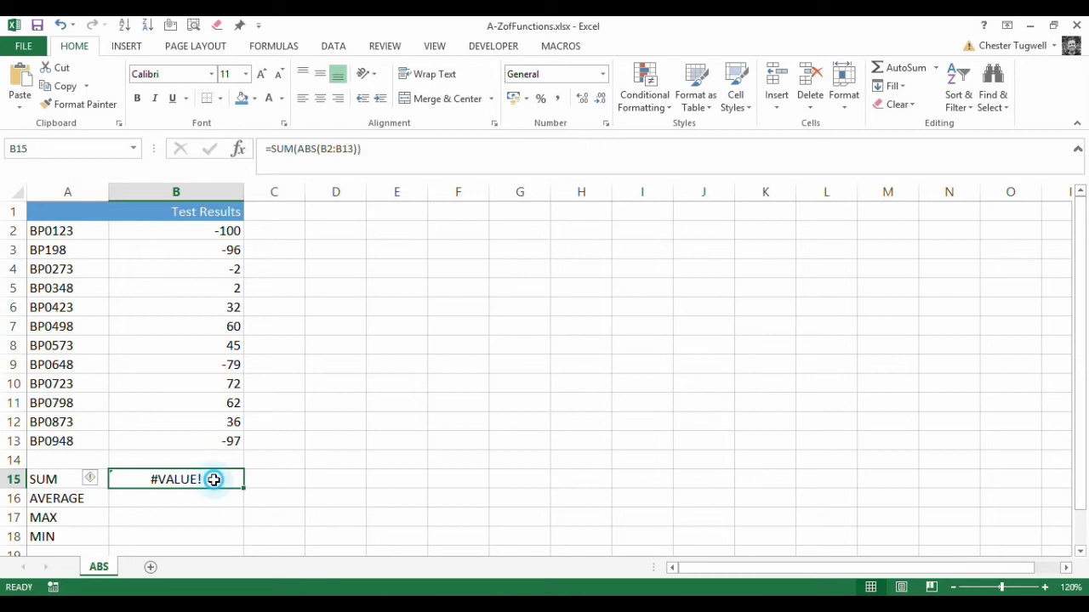
pyautogui.doubleClick(215, 480)
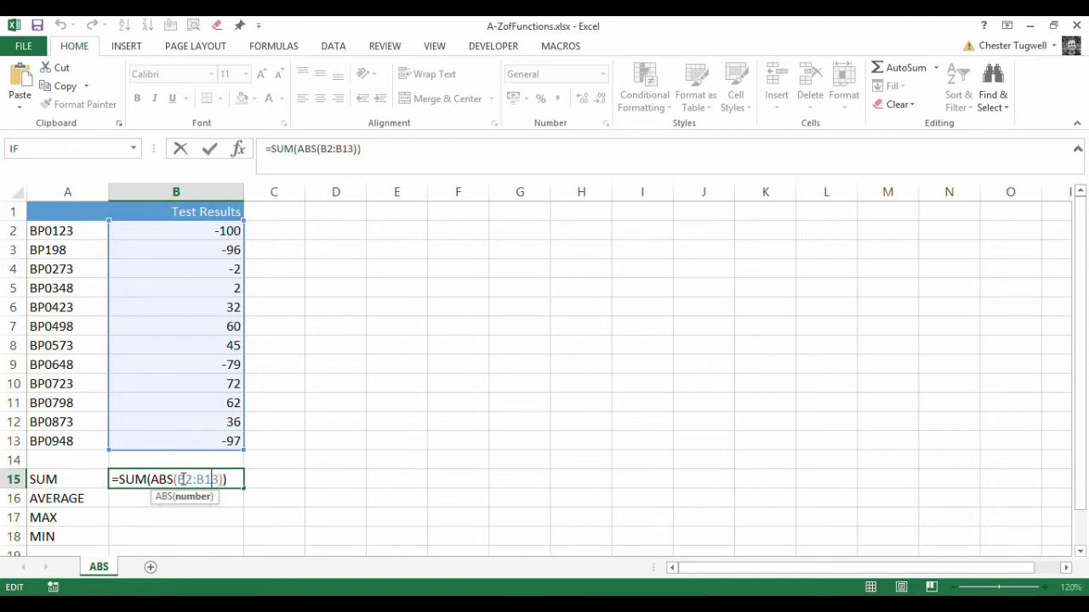
pyautogui.click(235, 479)
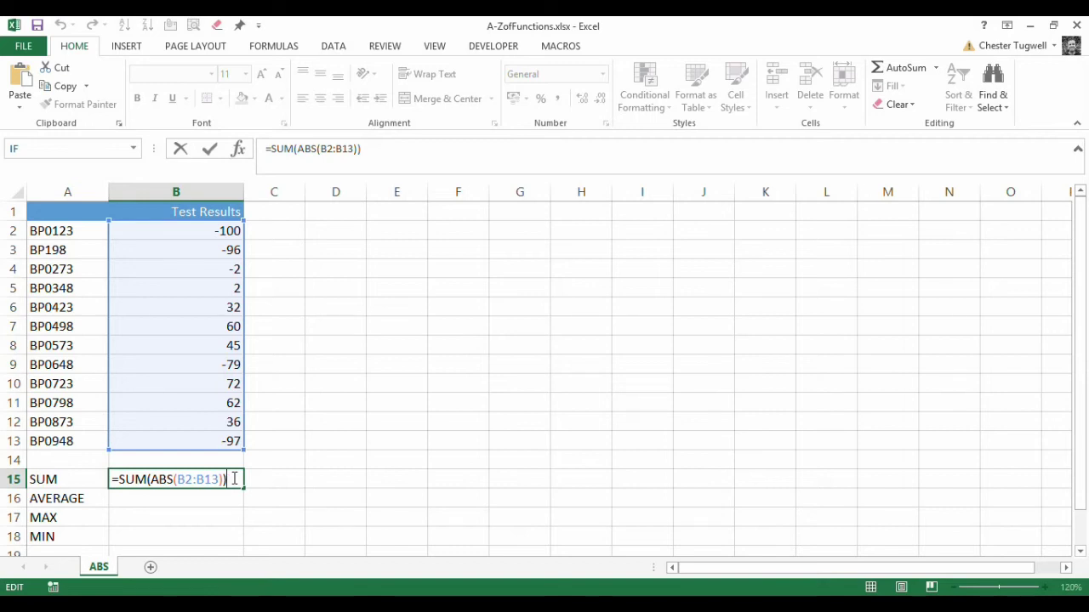
pyautogui.hotkey('ctrl', 'shift', 'Return')
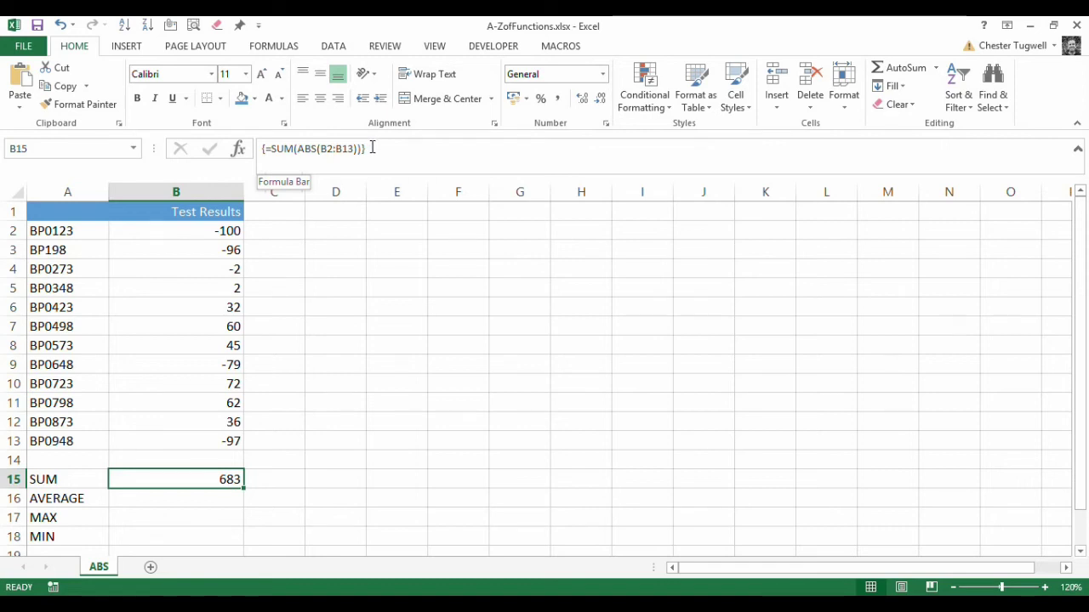
pyautogui.doubleClick(223, 475)
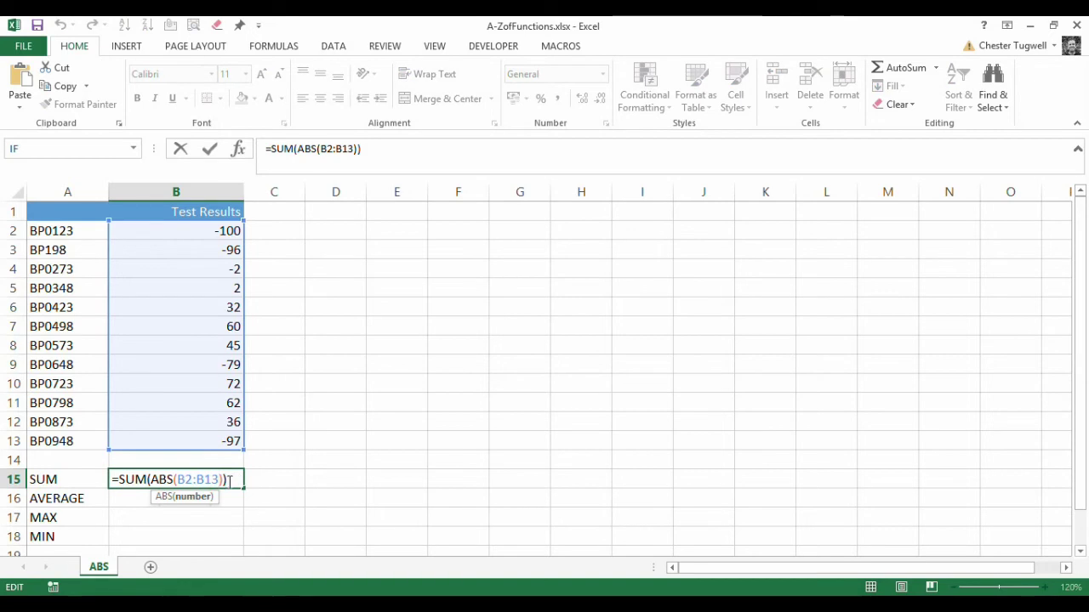
pyautogui.press('End')
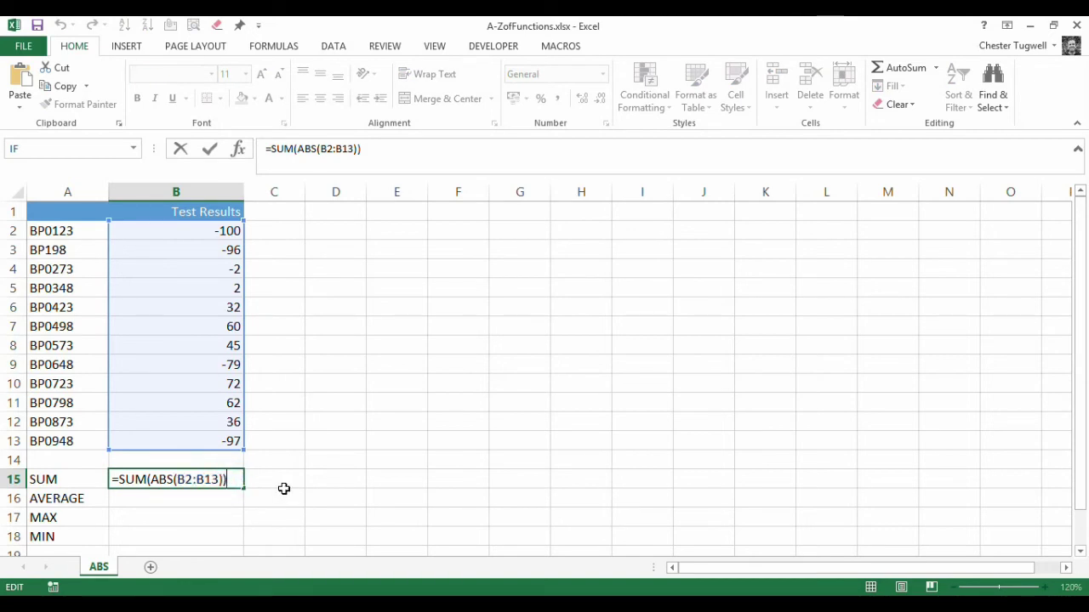
pyautogui.hotkey('ctrl', 'shift', 'Return')
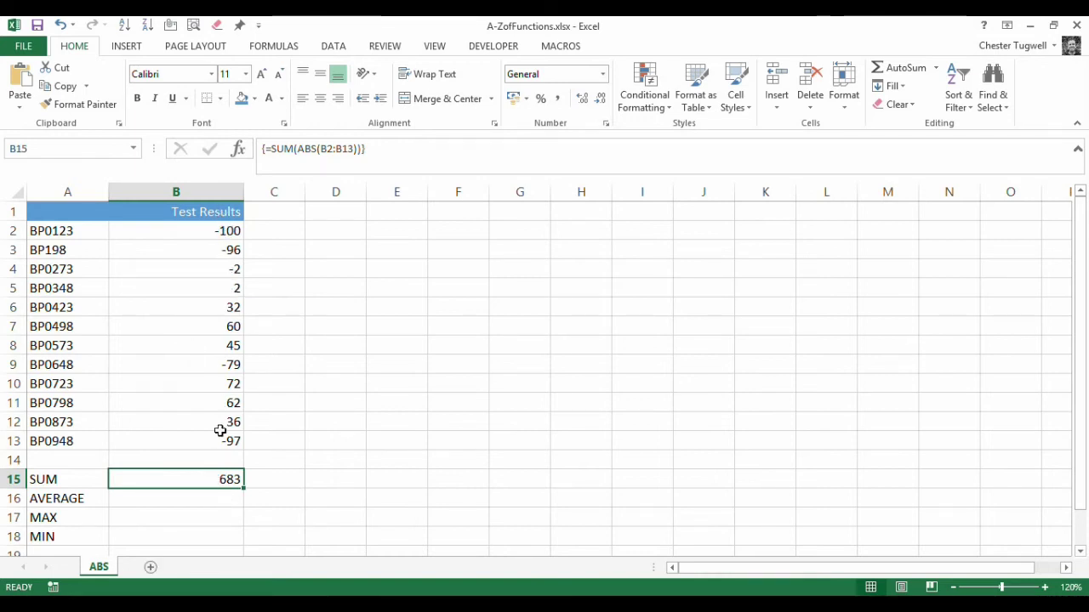
# Enter =AVERAGE(ABS(B2:B13)) as an array formula in B16 to average the absolute test results.
pyautogui.click(209, 498)
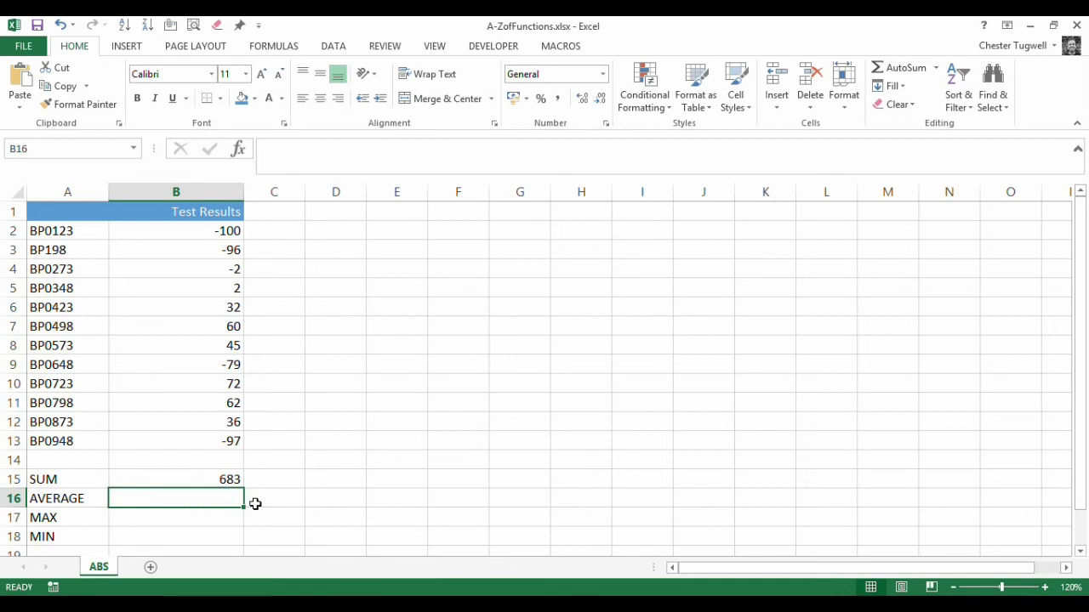
pyautogui.write('=averag')
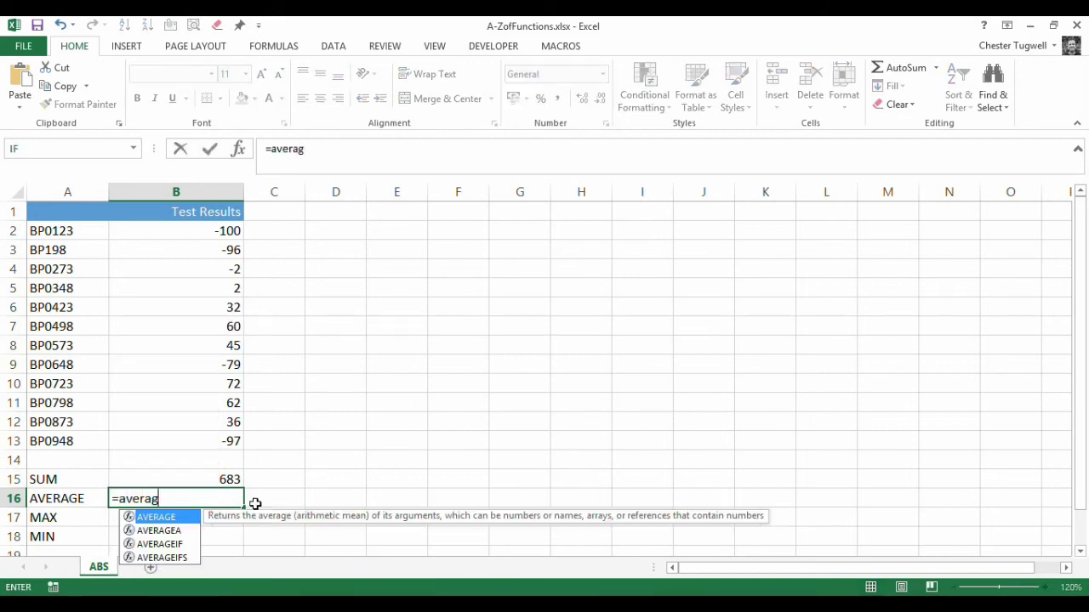
pyautogui.write('e(')
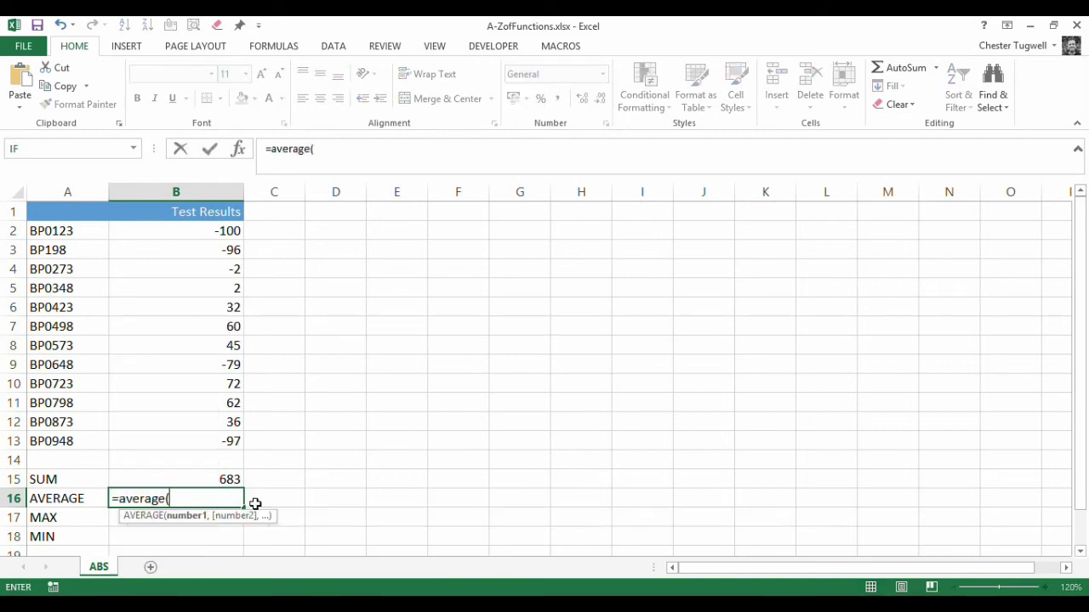
pyautogui.write('abs(')
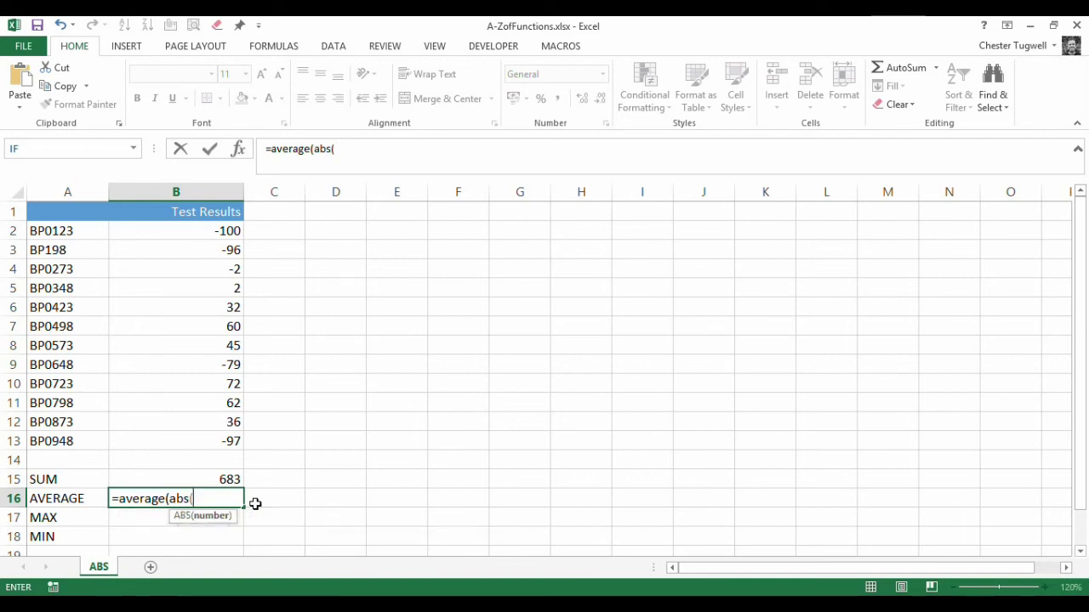
pyautogui.moveTo(199, 226); pyautogui.dragTo(209, 438)
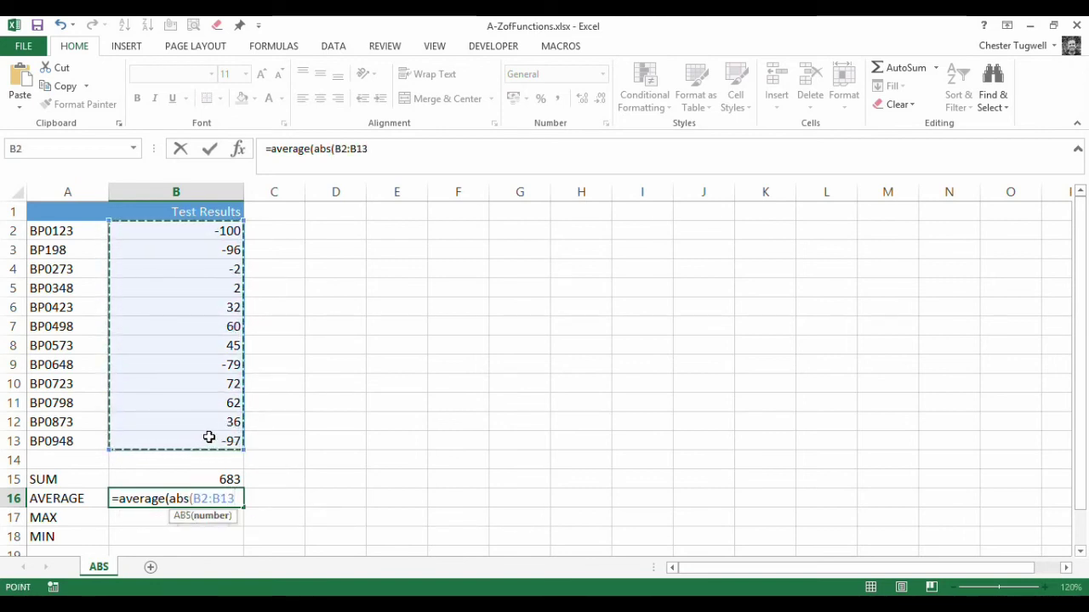
pyautogui.write('))')
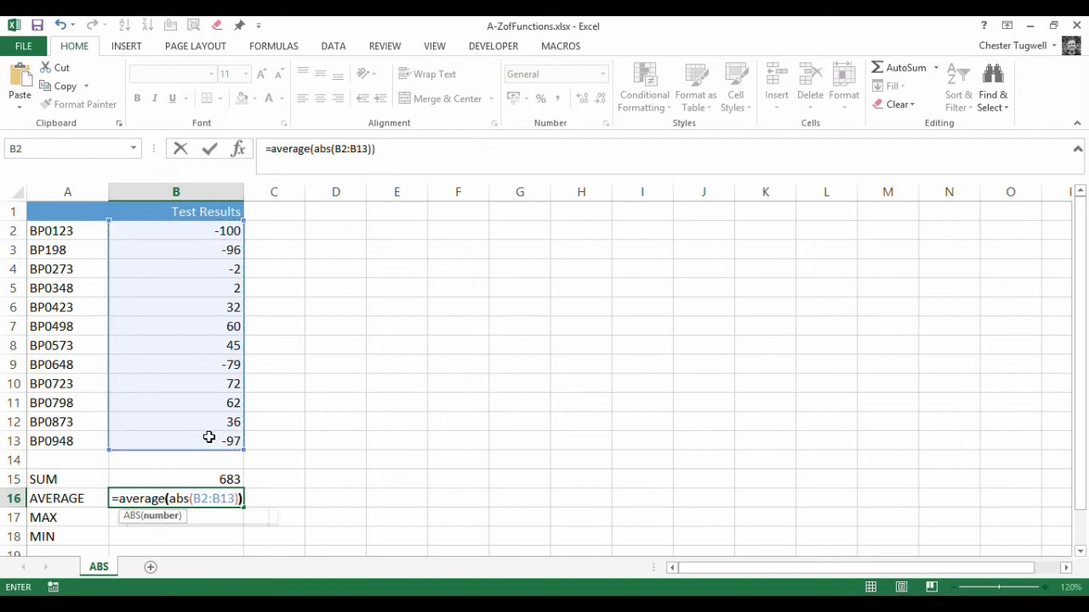
pyautogui.hotkey('ctrl', 'shift', 'Return')
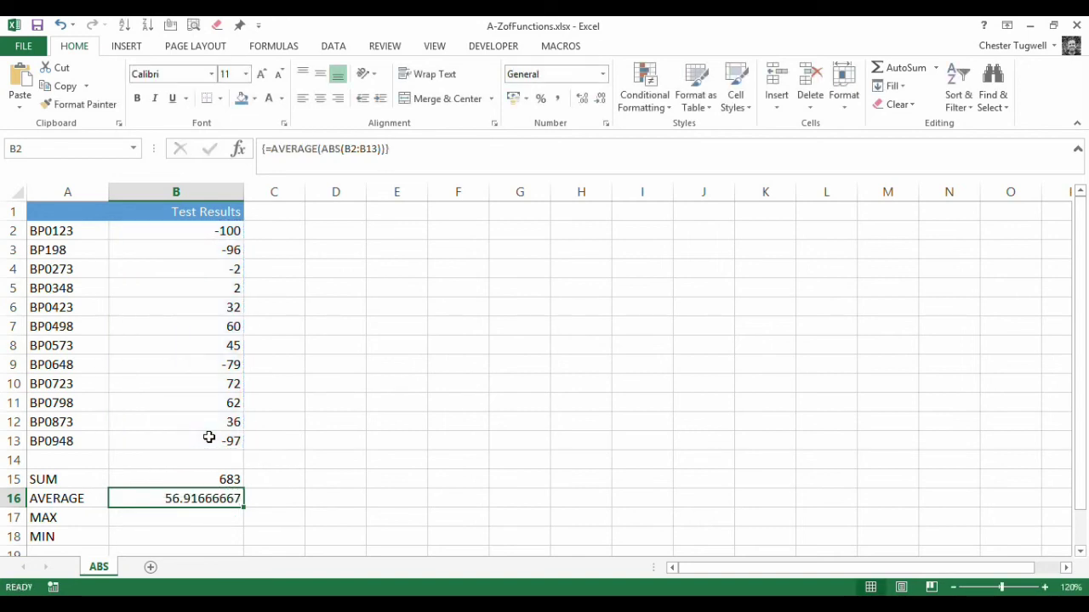
# Enter =MAX(ABS(B2:B13)) as an array formula in B17 for the largest absolute test result.
pyautogui.click(216, 517)
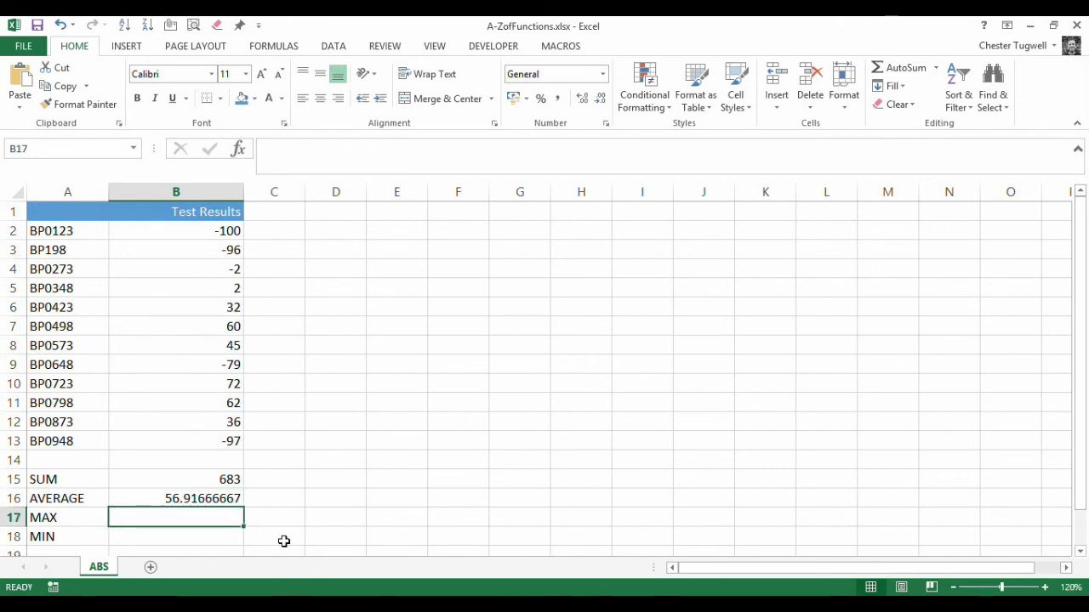
pyautogui.write('=min')
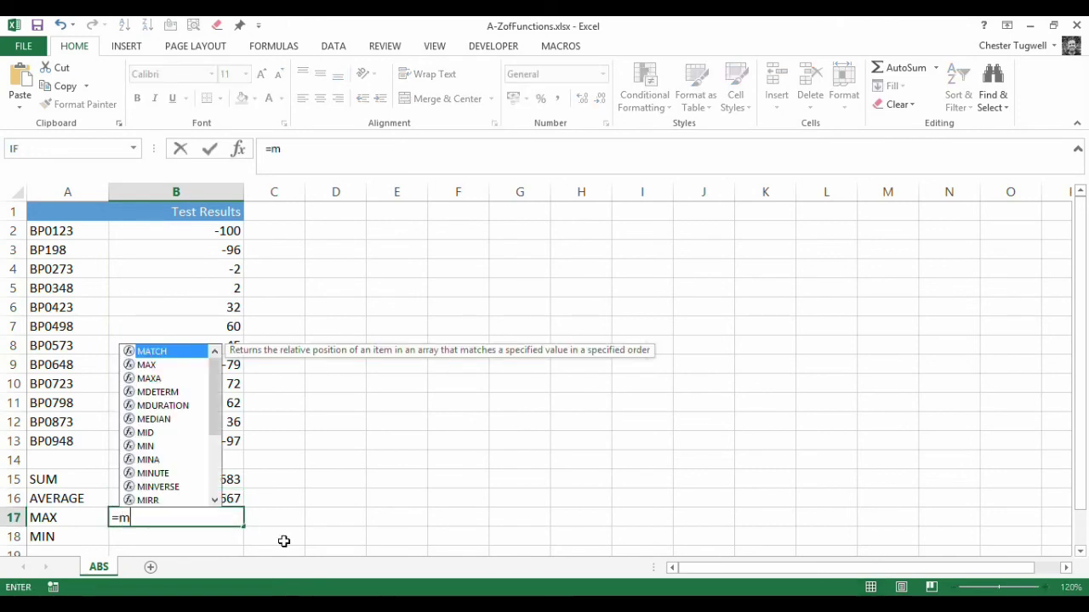
pyautogui.press('BackSpace')
pyautogui.press('BackSpace')
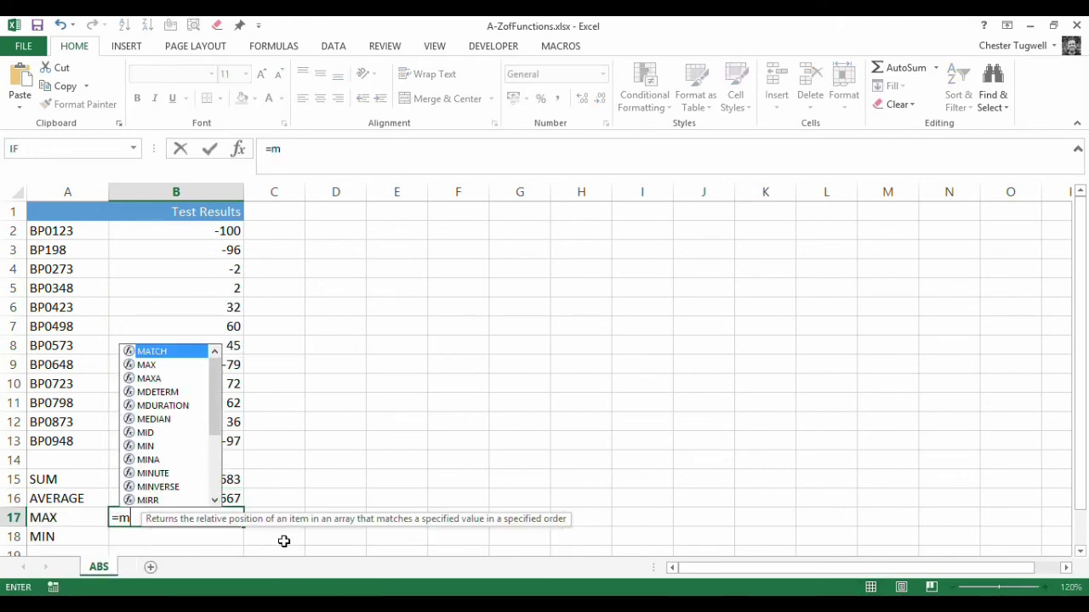
pyautogui.write('ax(')
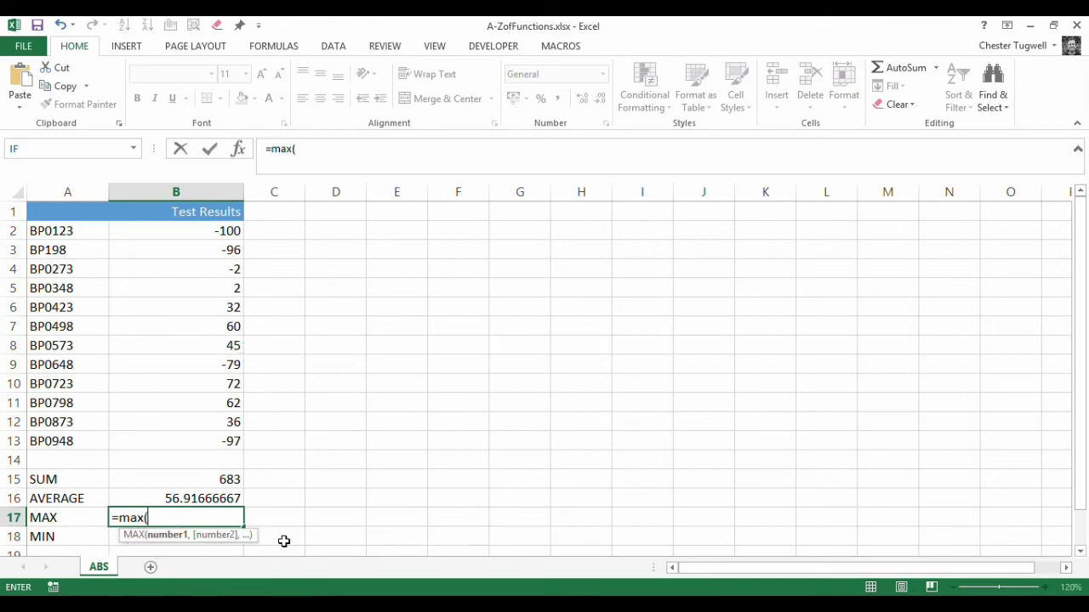
pyautogui.write('abs(')
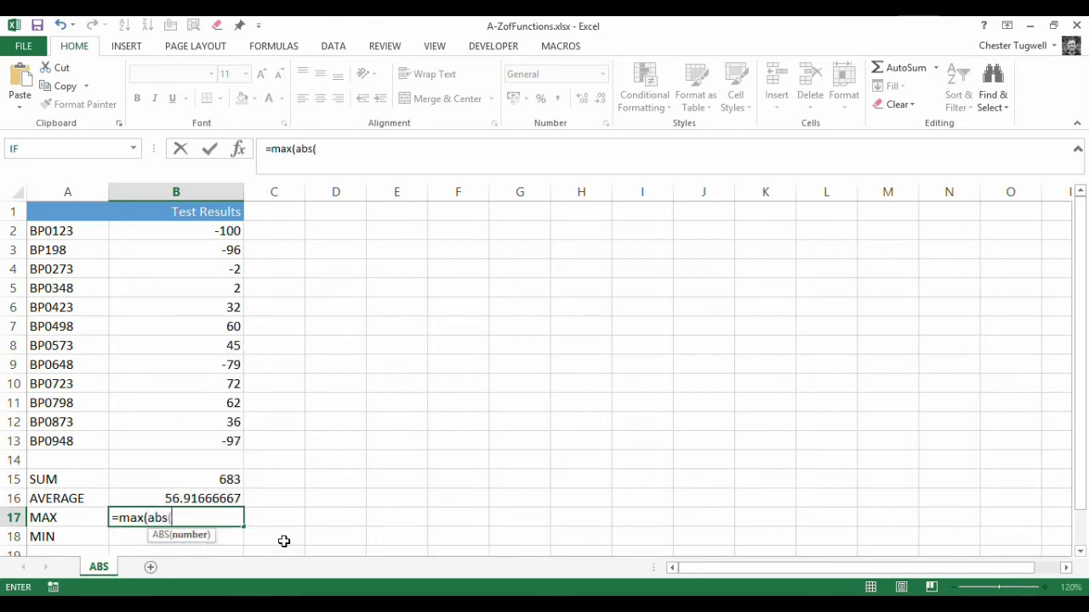
pyautogui.moveTo(175, 225); pyautogui.dragTo(211, 438)
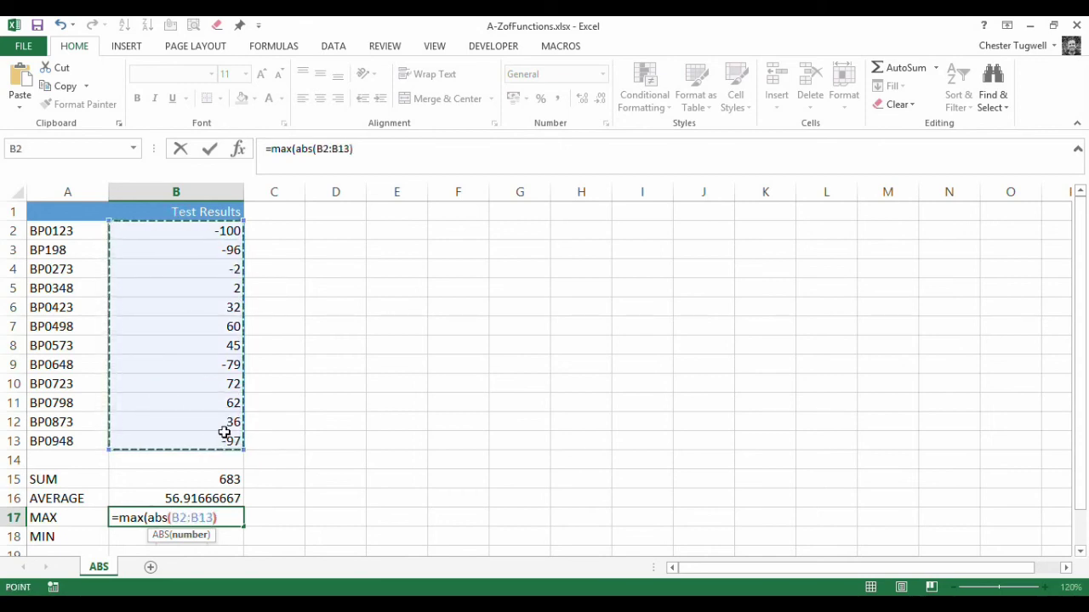
pyautogui.write('))')
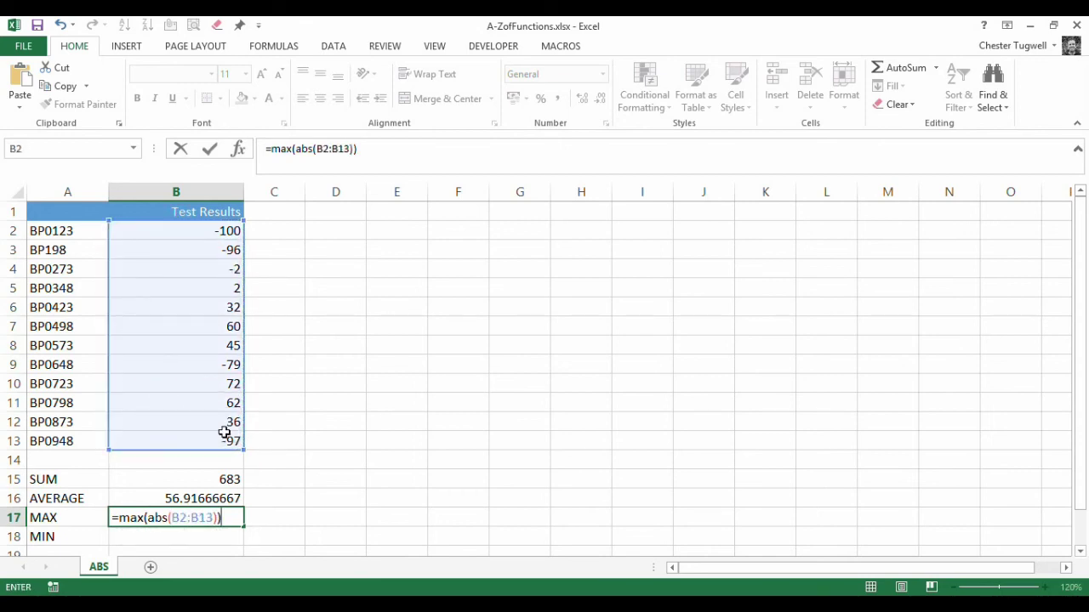
pyautogui.hotkey('ctrl', 'shift', 'Return')
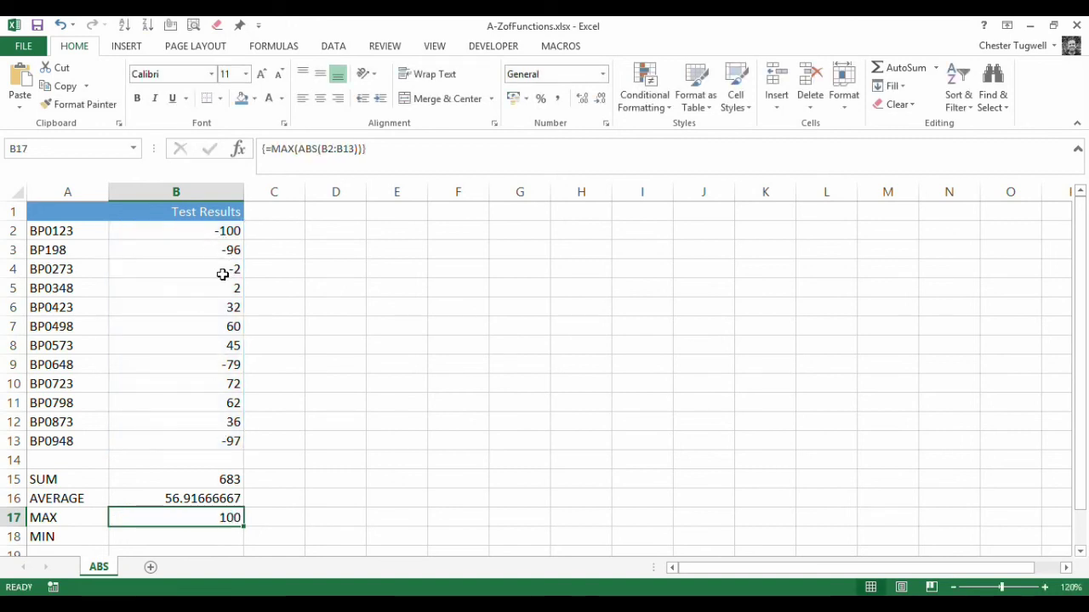
pyautogui.click(242, 441)
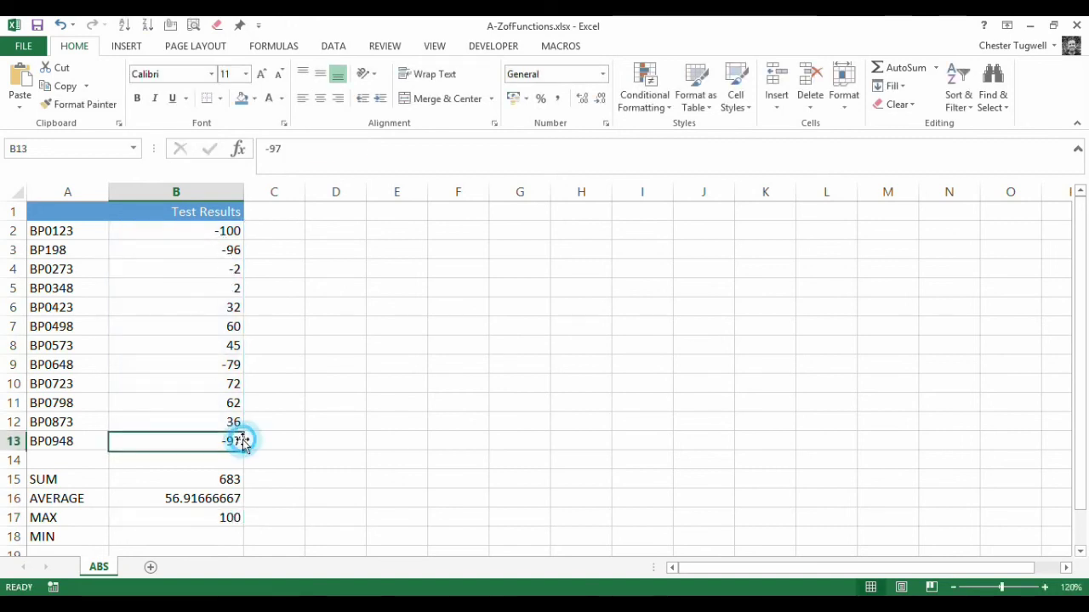
pyautogui.click(223, 516)
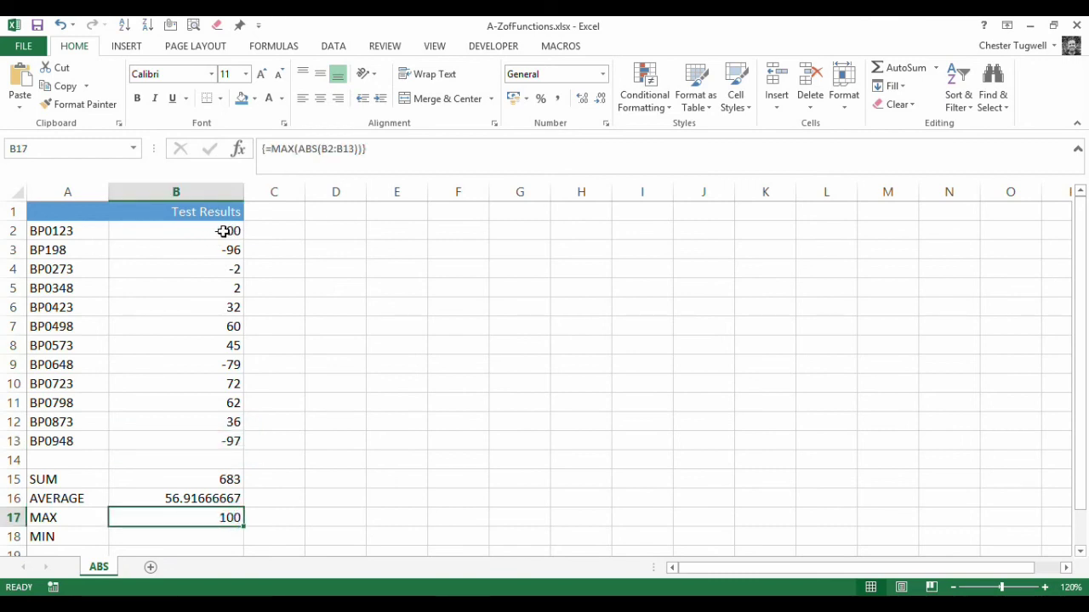
# Enter =MIN(ABS(B2:B13)) as an array formula in B18 for the smallest absolute test result, and select the MAX result cell B17.
pyautogui.click(226, 537)
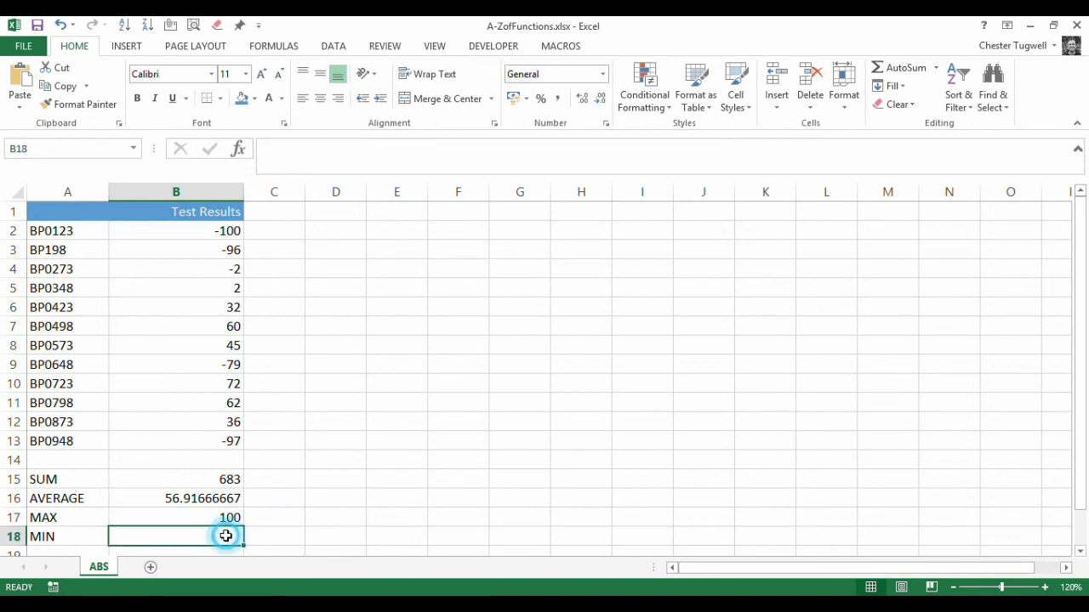
pyautogui.write('=mi')
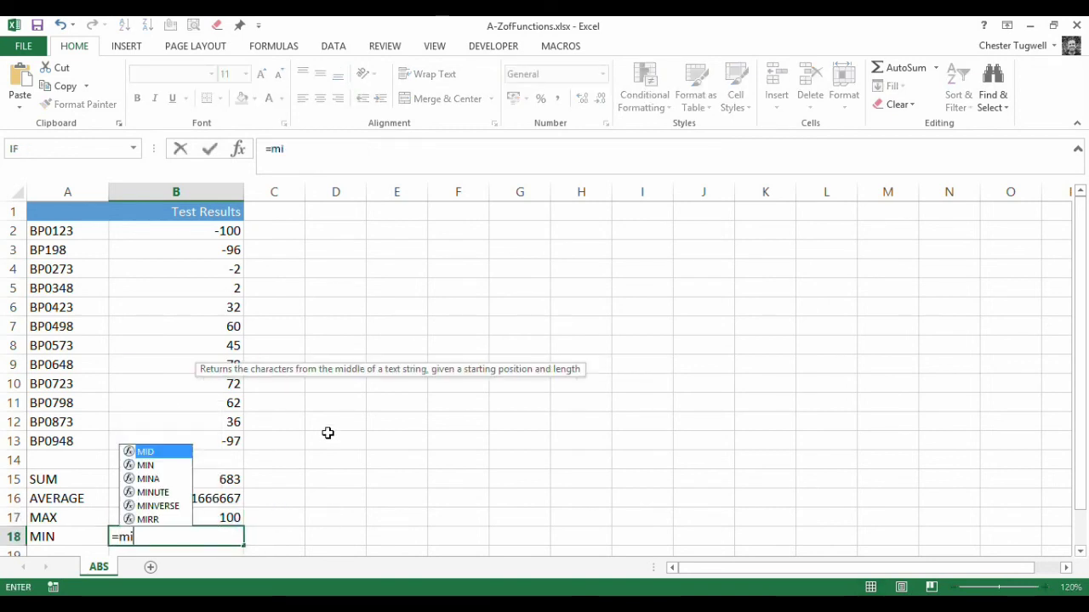
pyautogui.write('n(abs')
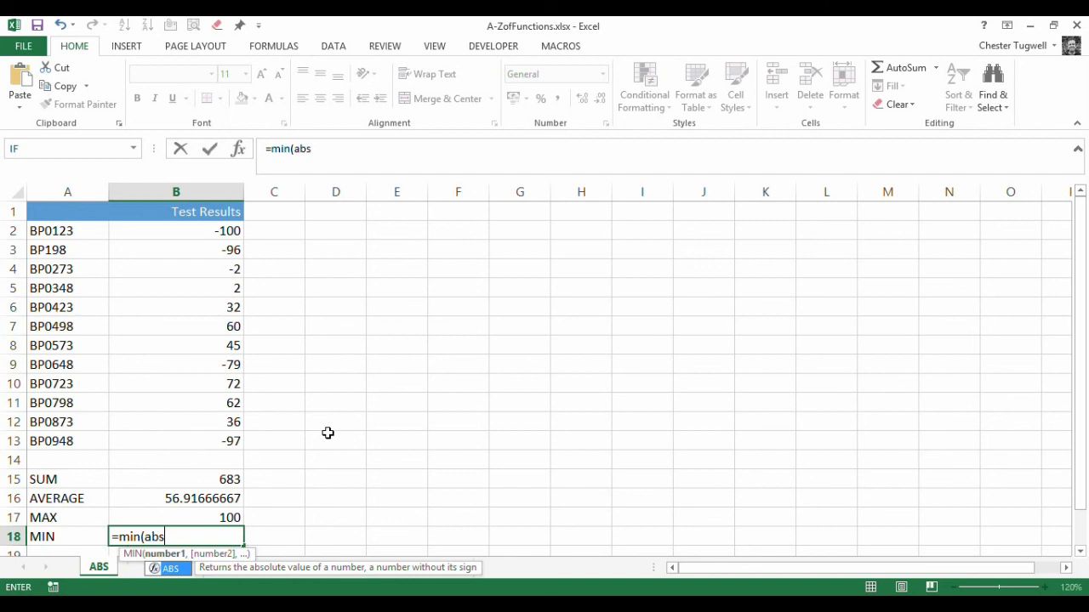
pyautogui.write('(')
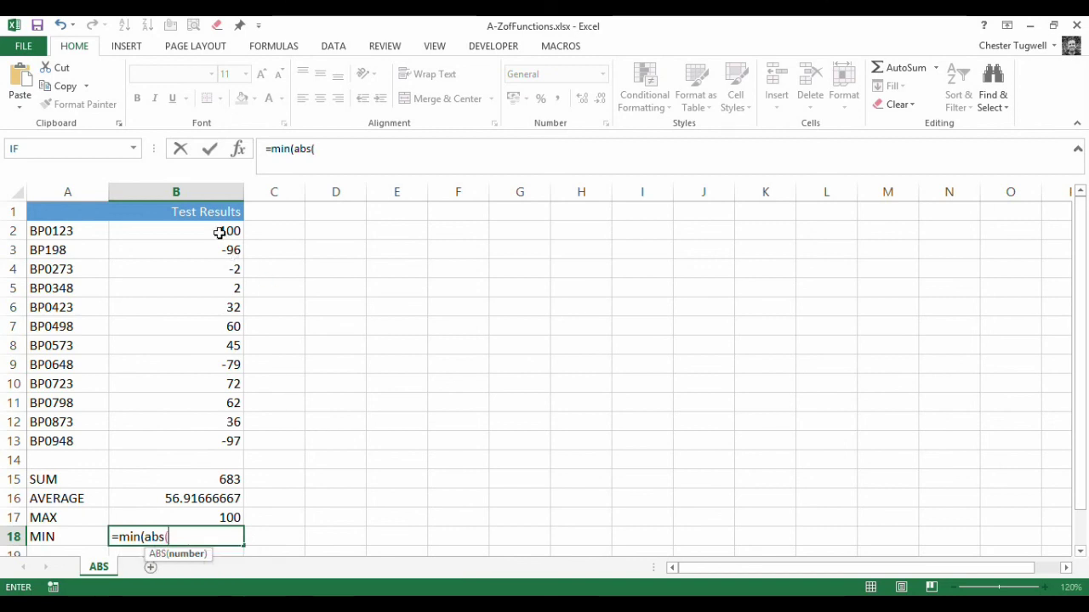
pyautogui.moveTo(225, 230); pyautogui.dragTo(220, 441)
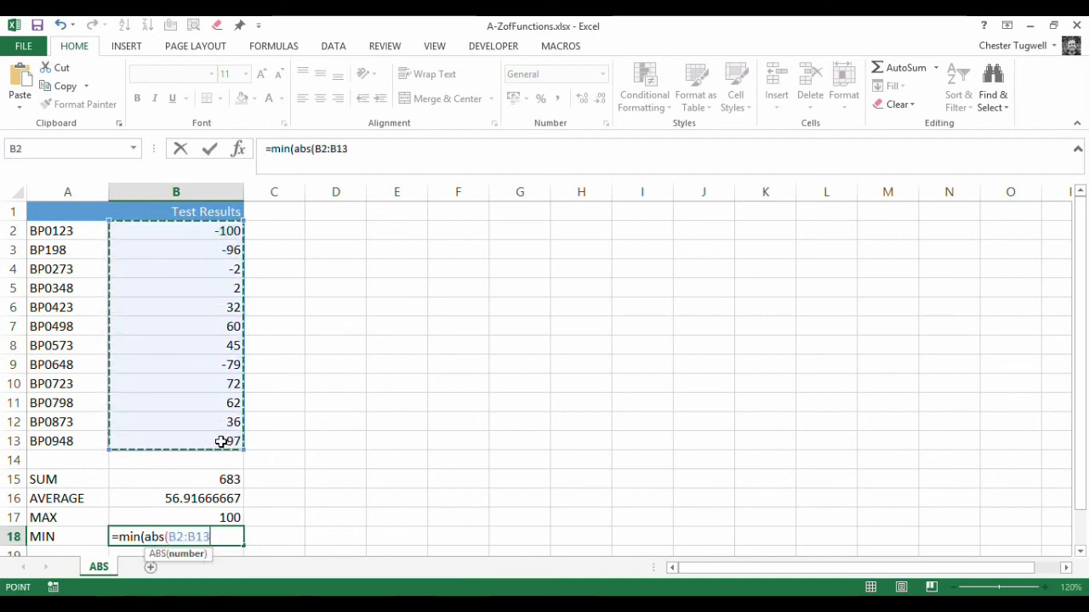
pyautogui.write('))')
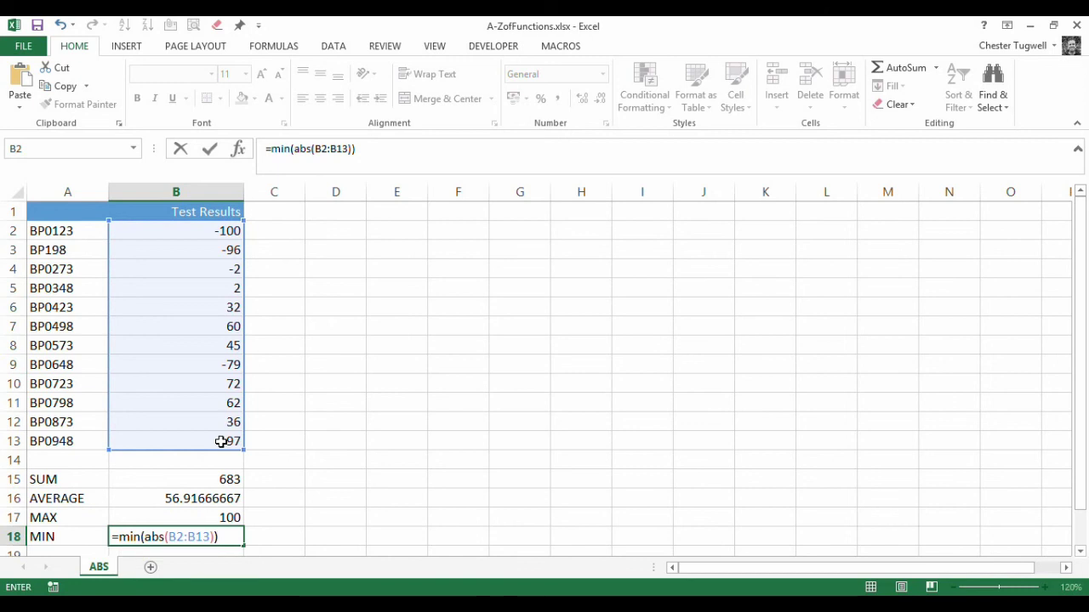
pyautogui.hotkey('ctrl', 'shift', 'Return')
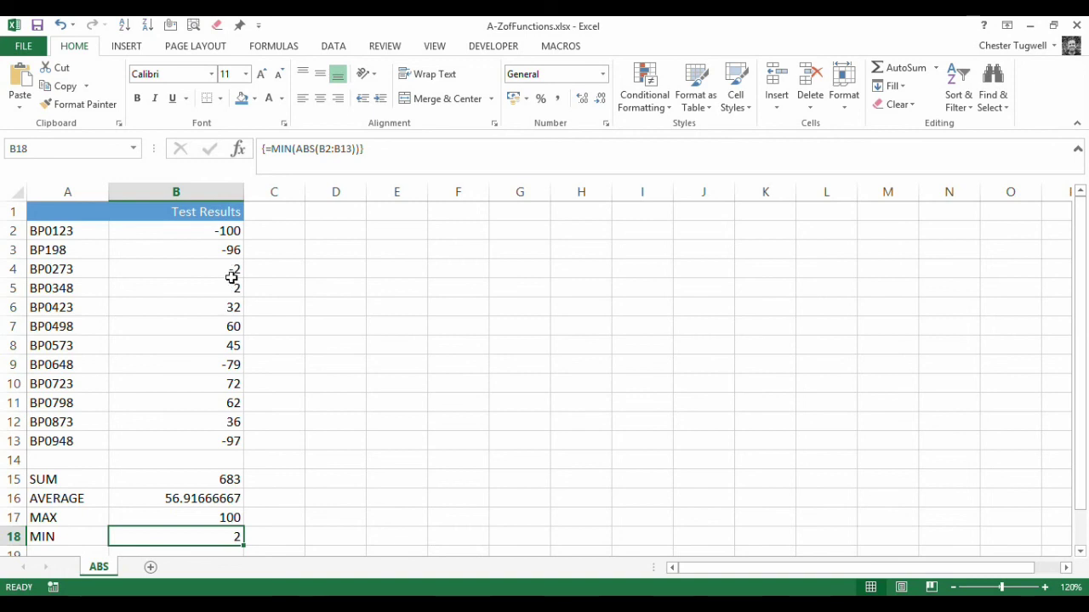
pyautogui.click(228, 517)
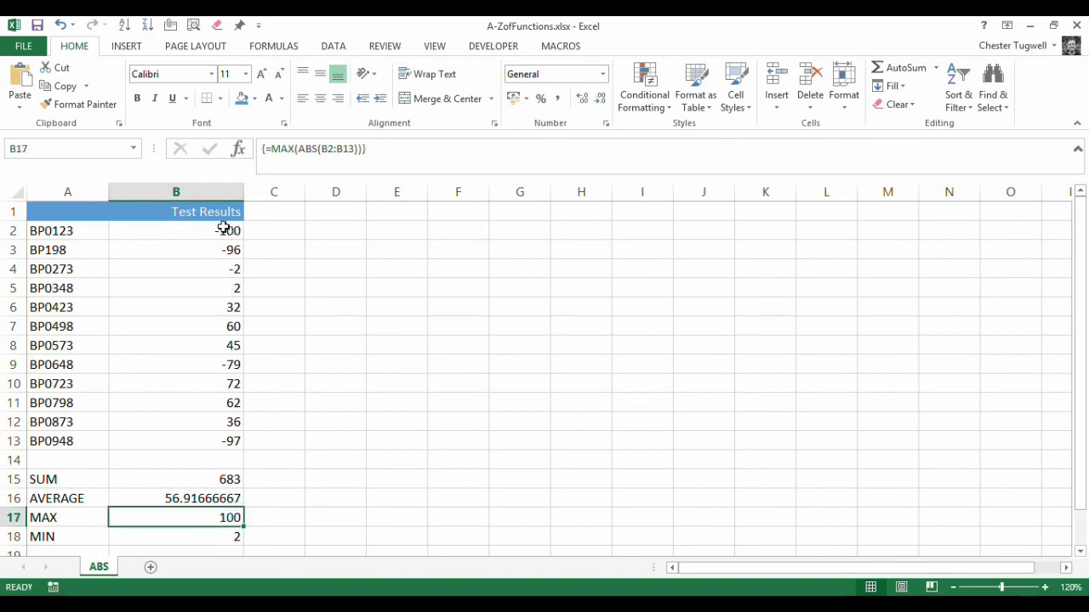